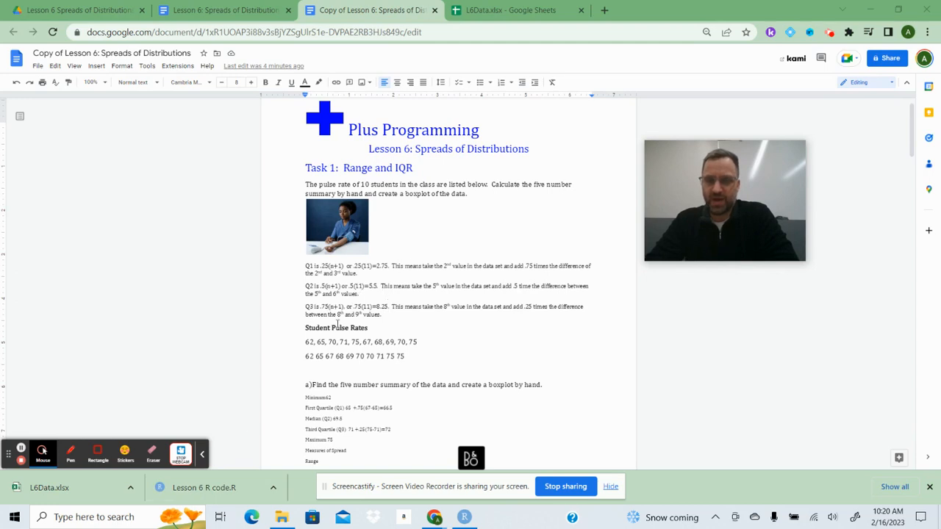
# View the Lesson 6 Spreads of Distributions folder in Google Drive and switch to RStudio.
pyautogui.click(110, 9)
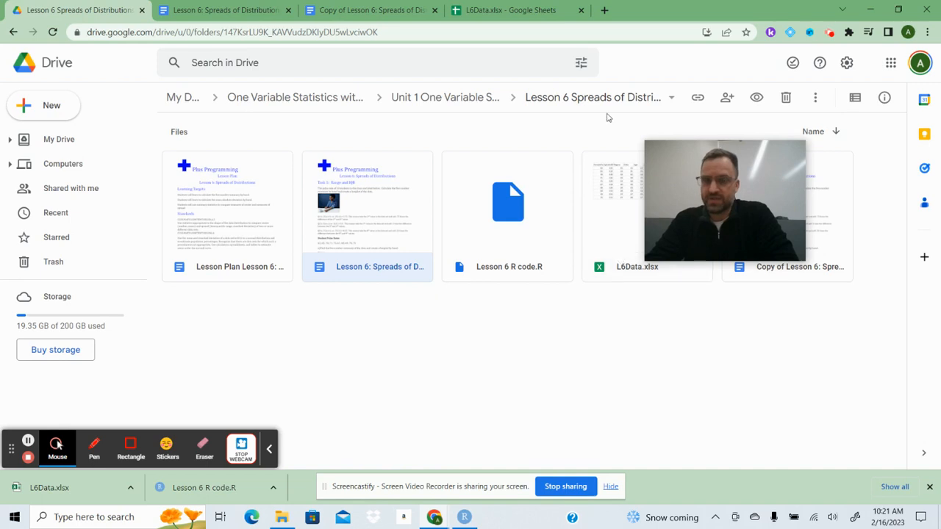
pyautogui.click(466, 516)
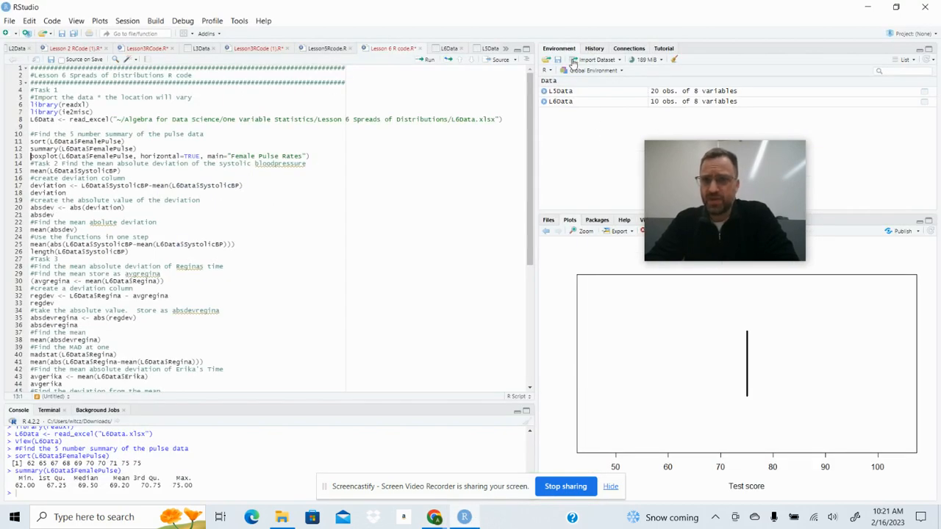
pyautogui.click(597, 63)
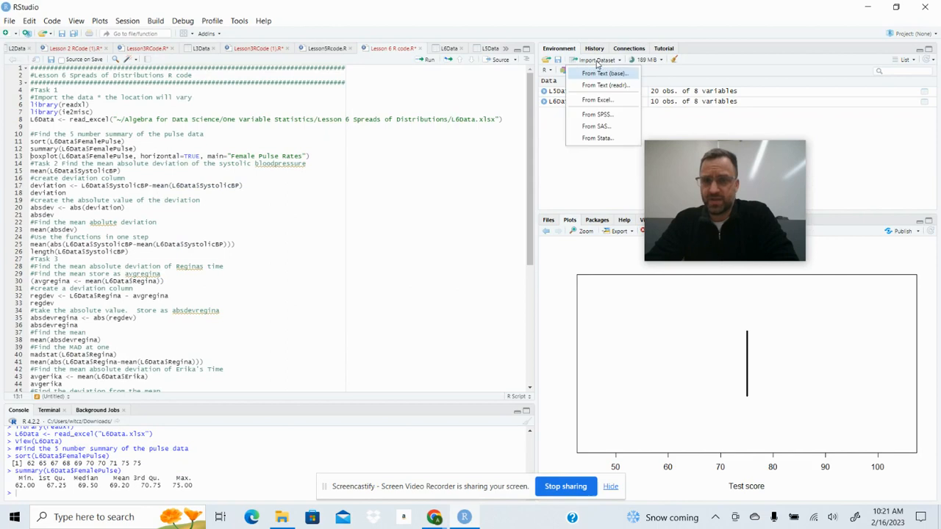
pyautogui.click(598, 100)
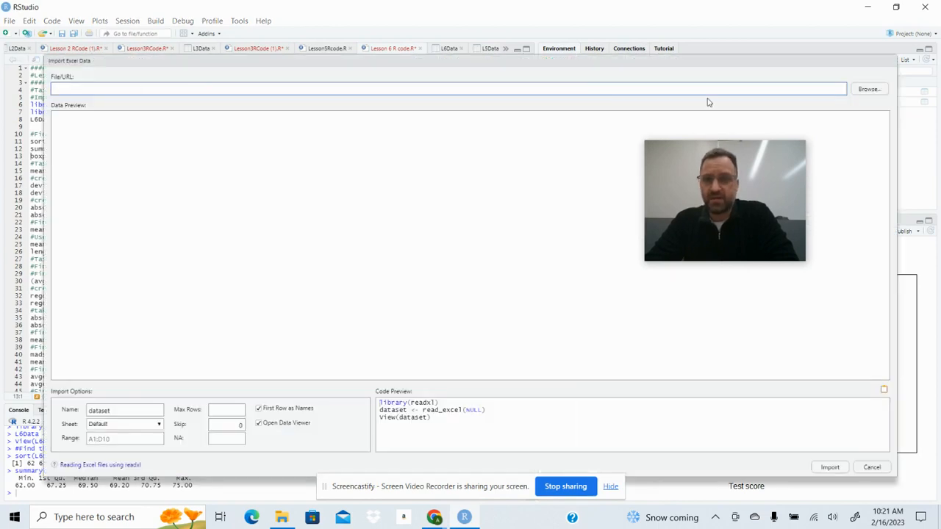
pyautogui.click(867, 89)
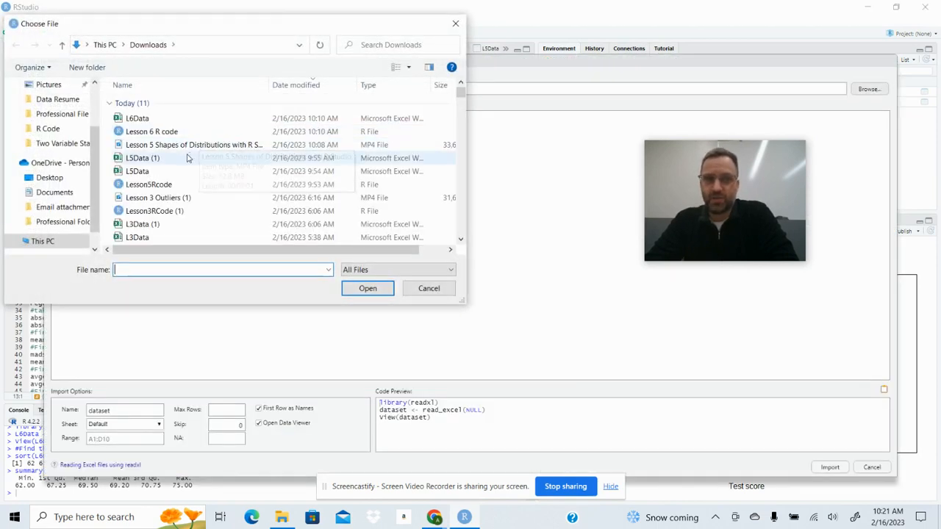
pyautogui.click(421, 291)
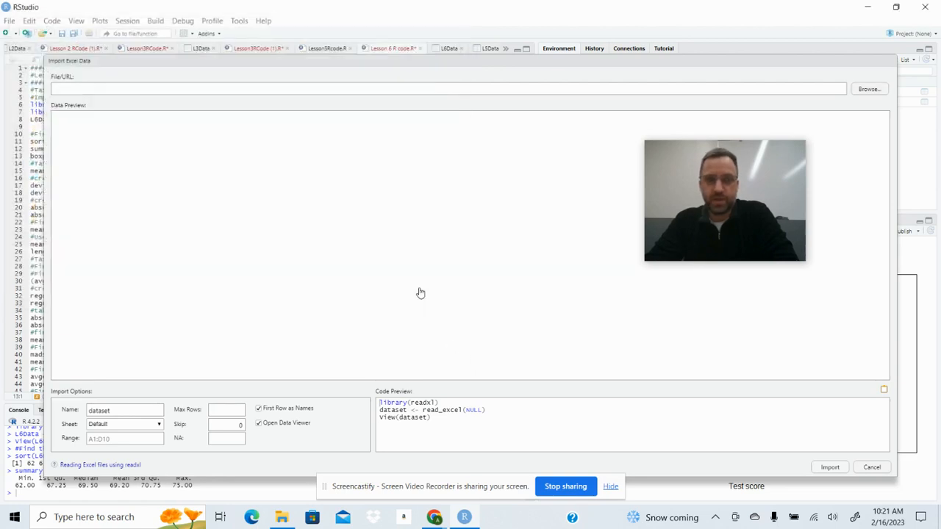
pyautogui.click(871, 467)
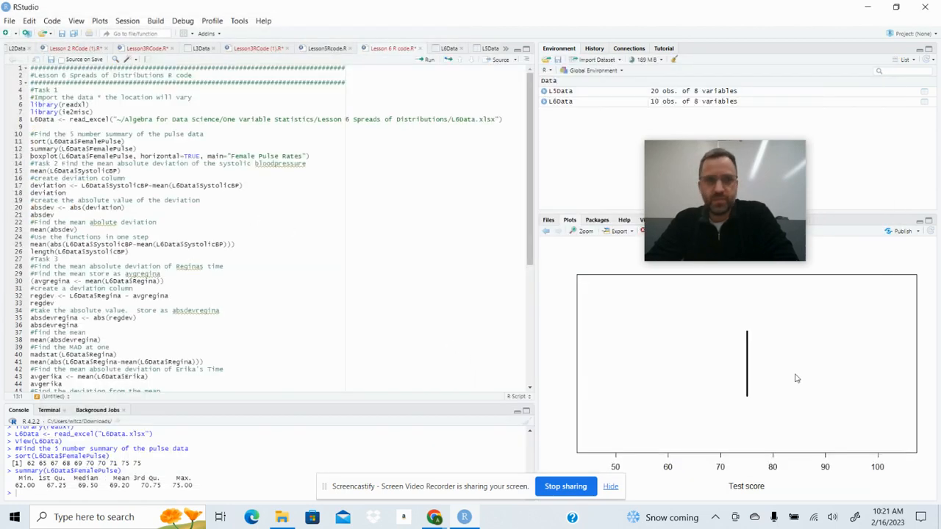
# Run the opening lines of the Lesson 6 R code script that load the readxl and ie2misc libraries.
pyautogui.click(324, 48)
pyautogui.click(389, 48)
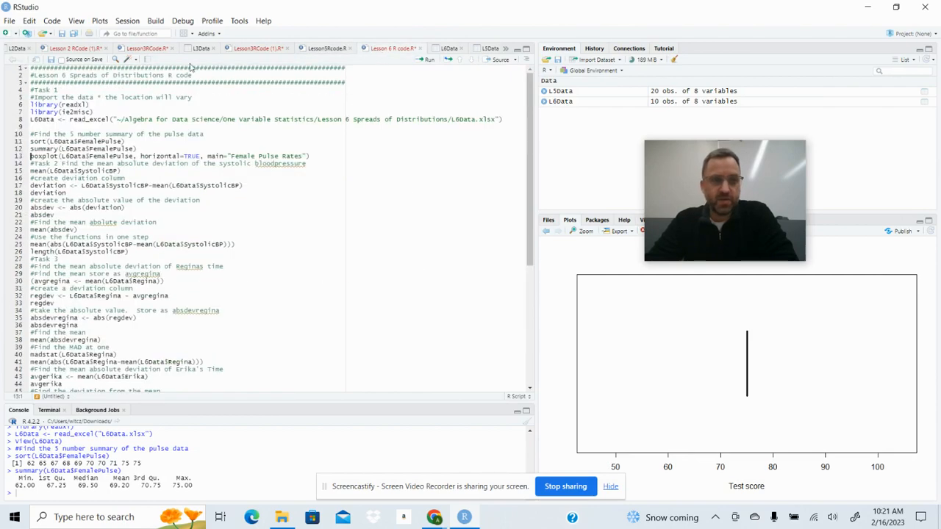
pyautogui.click(99, 104)
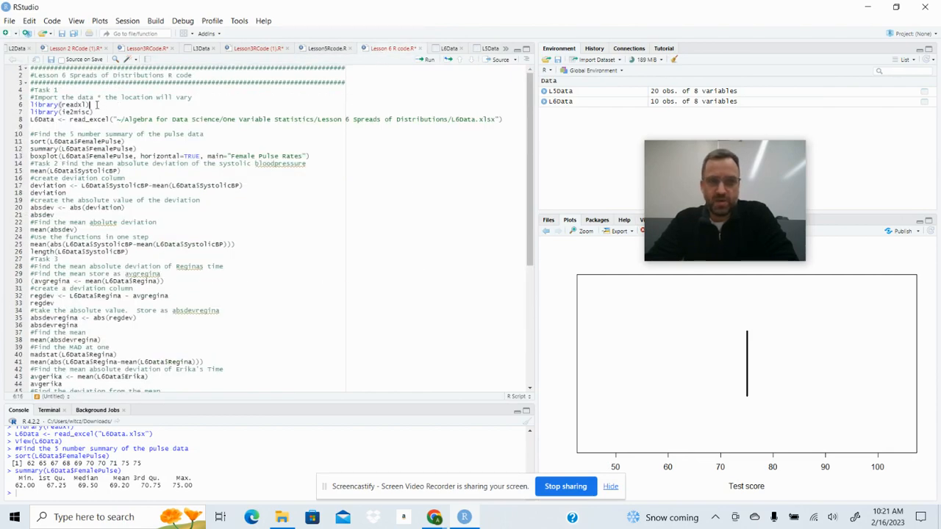
pyautogui.click(427, 61)
pyautogui.click(427, 62)
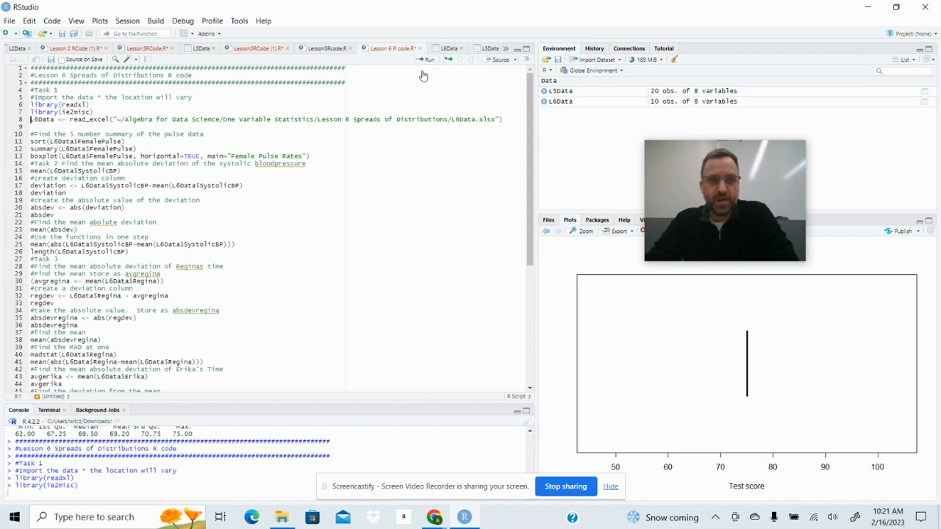
# Run the script line that sorts L6Data$FemalePulse and select the sorted values in the console output.
pyautogui.click(130, 138)
pyautogui.click(425, 61)
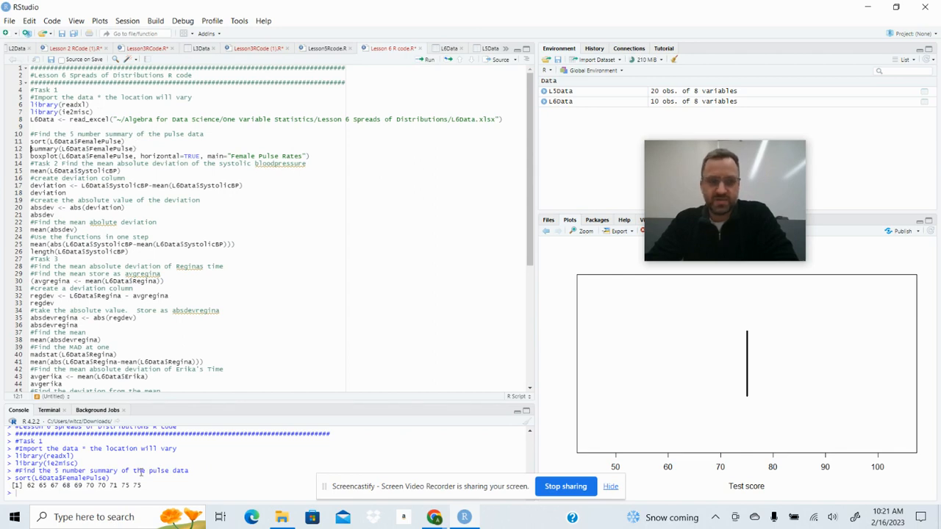
pyautogui.moveTo(141, 485); pyautogui.dragTo(39, 494)
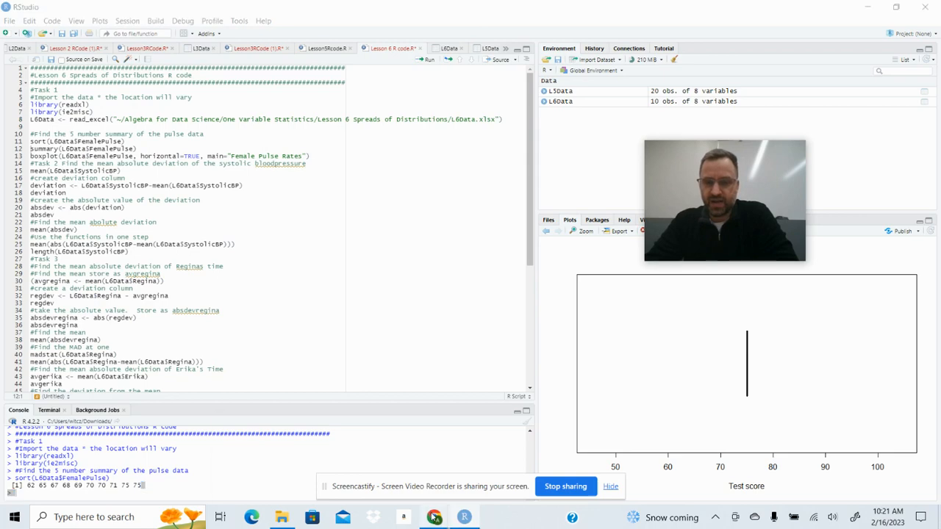
# Switch to the Copy of Lesson 6 document in Google Docs and replace the First Quartile (Q1) calculation with 67.
pyautogui.moveTo(433, 517)
pyautogui.moveTo(360, 457)
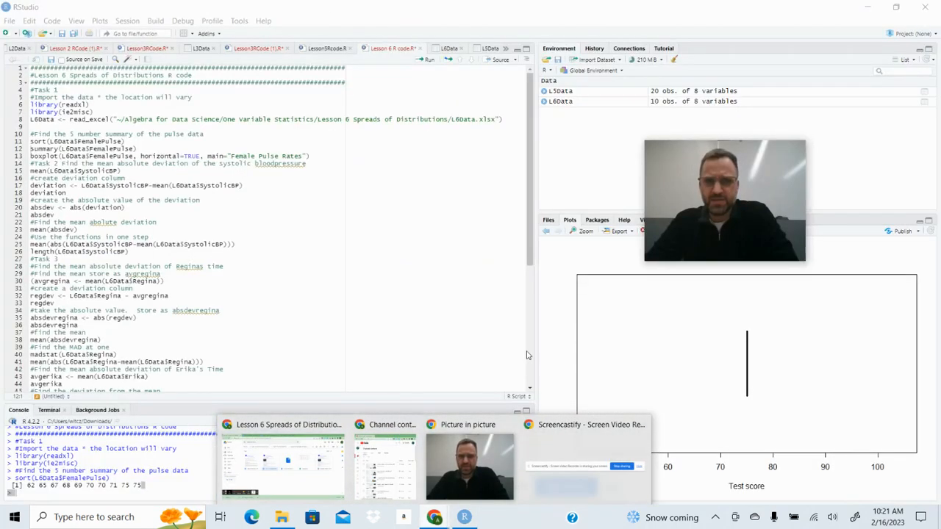
pyautogui.click(864, 6)
pyautogui.click(379, 10)
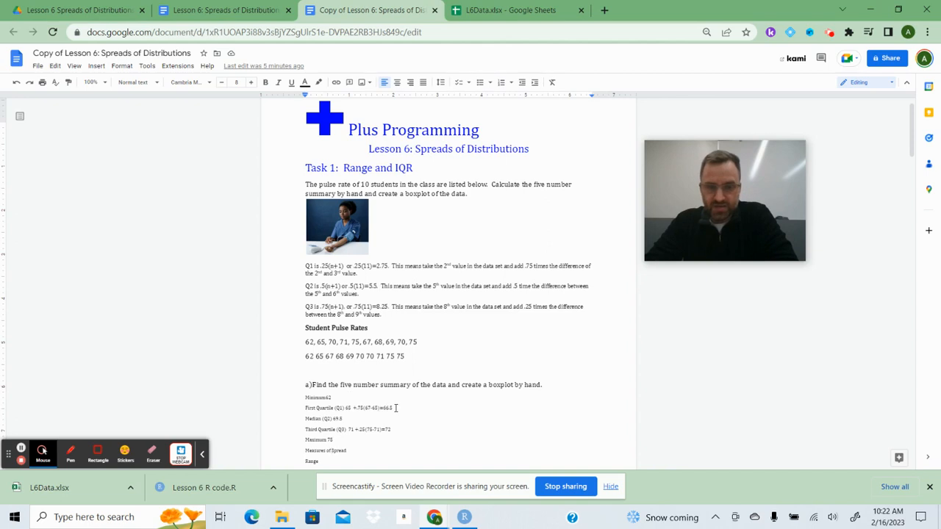
pyautogui.moveTo(393, 408); pyautogui.dragTo(346, 409)
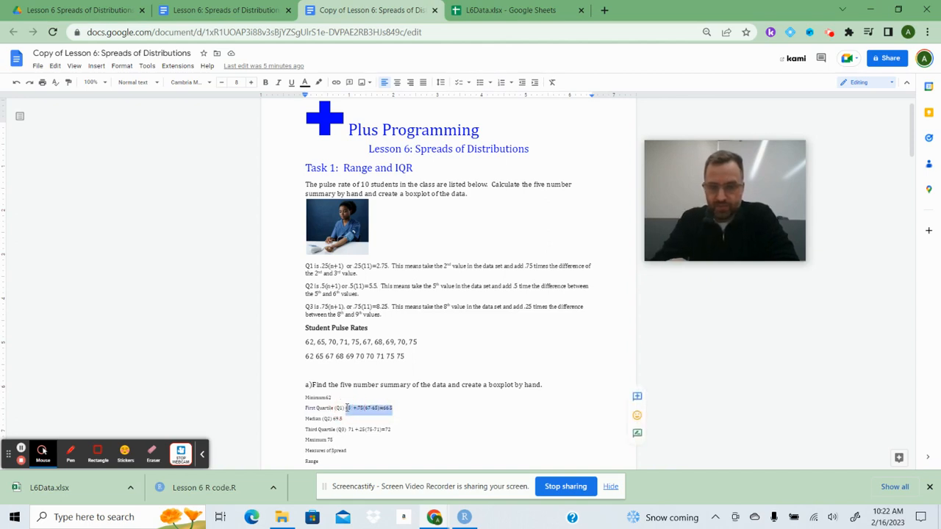
pyautogui.press('BackSpace')
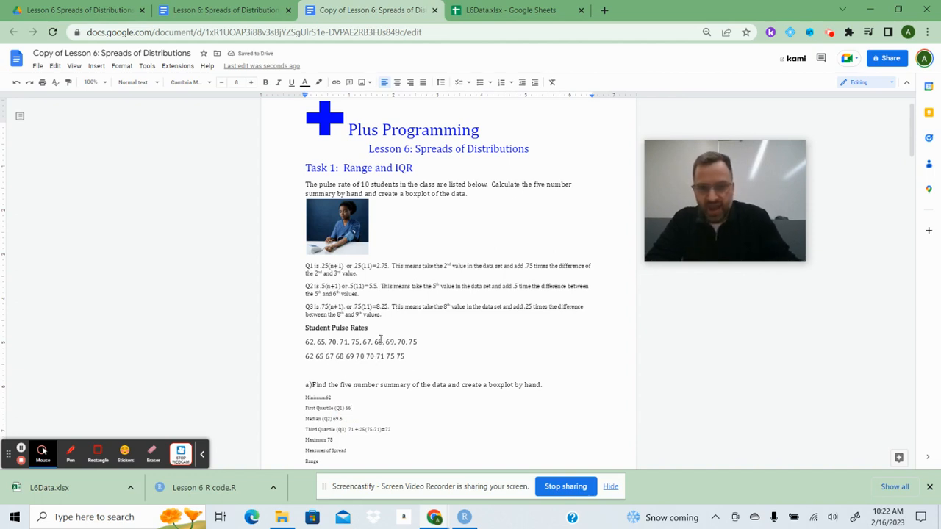
pyautogui.click(354, 355)
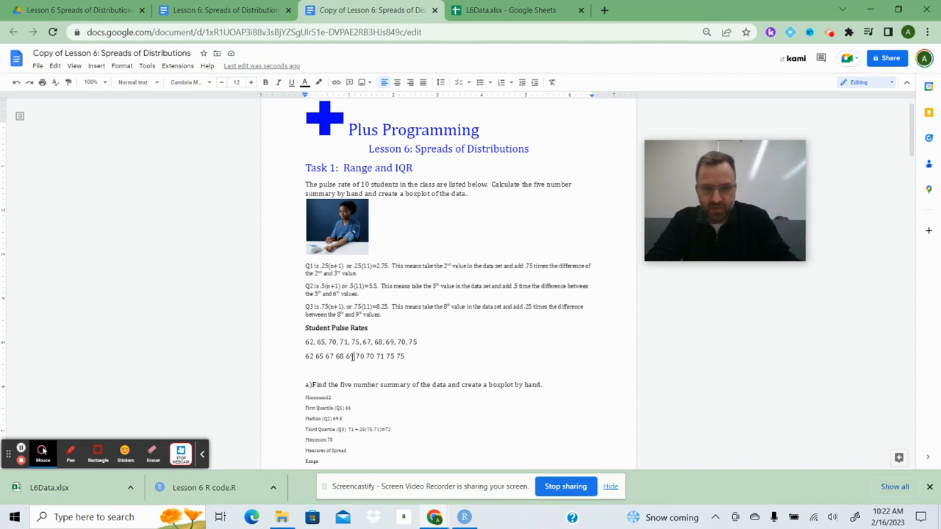
pyautogui.click(347, 408)
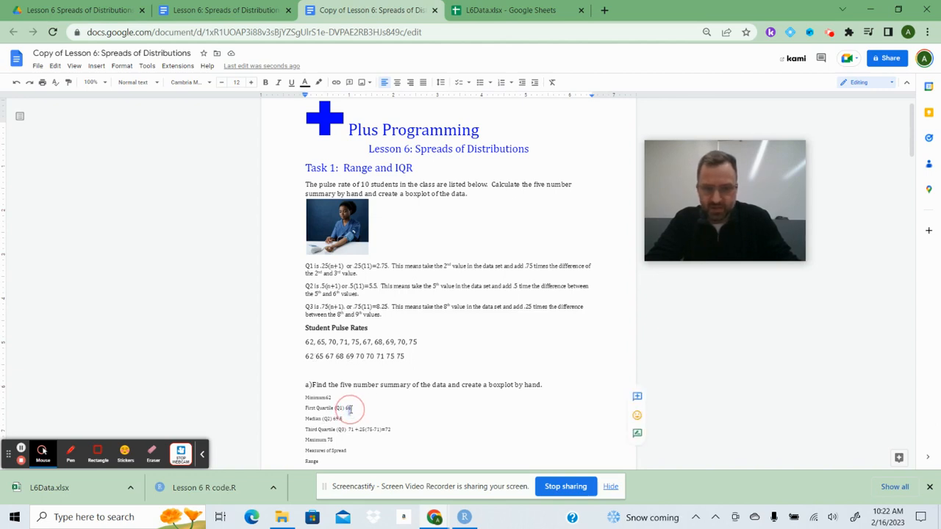
pyautogui.write('67')
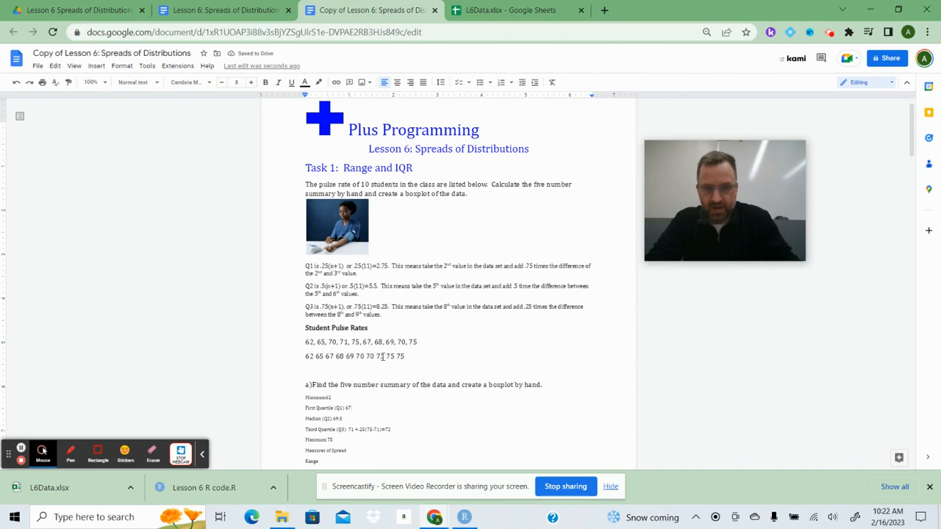
# Change the result of the Third Quartile (Q3) calculation to 71.
pyautogui.click(355, 356)
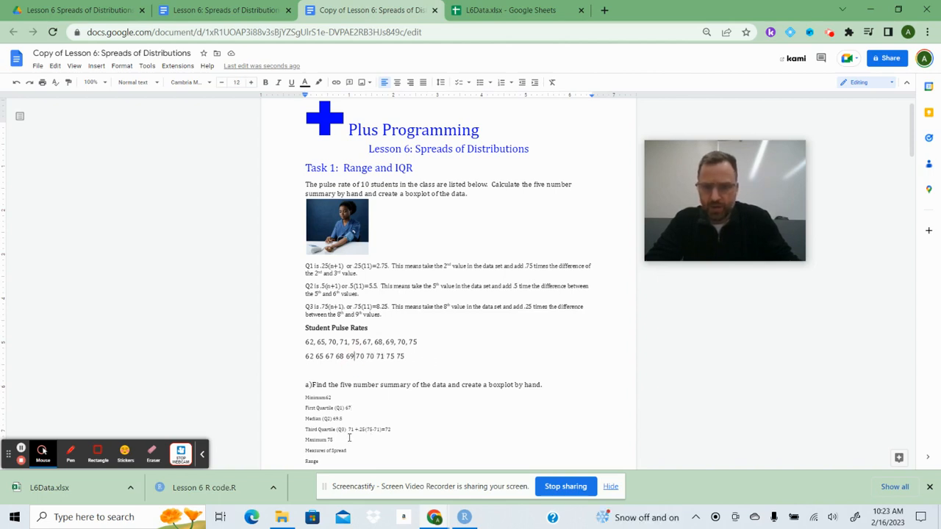
pyautogui.click(390, 430)
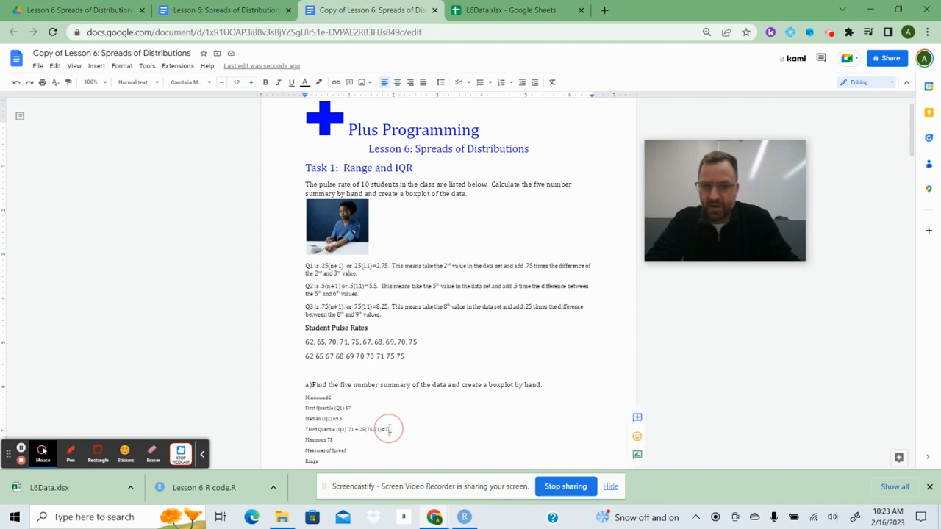
pyautogui.press('BackSpace')
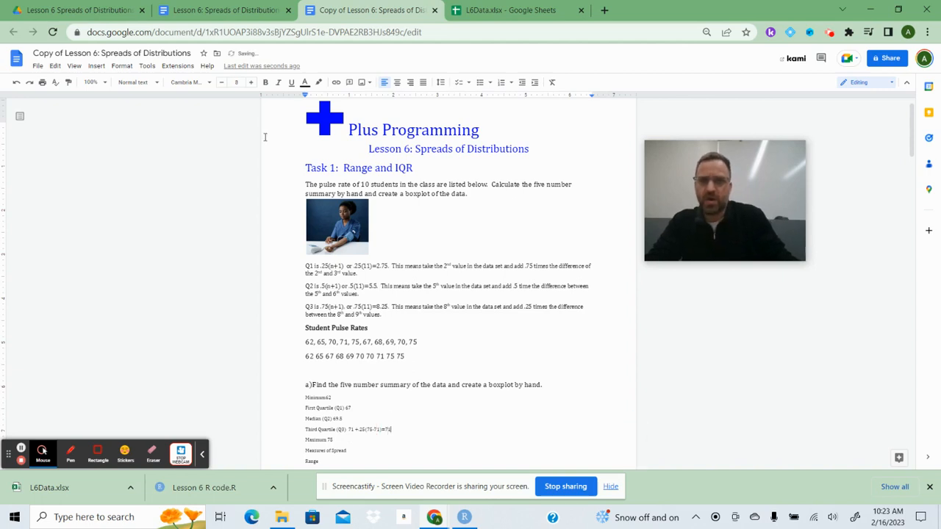
# Run the summary of L6Data$FemalePulse in RStudio and enter 70.75 as the Third Quartile (Q3) result in the lesson document.
pyautogui.click(462, 517)
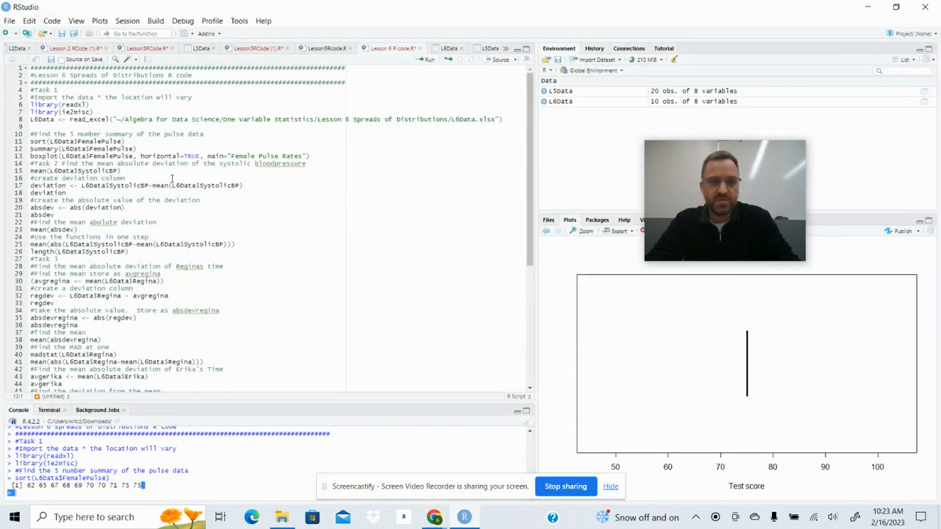
pyautogui.click(428, 60)
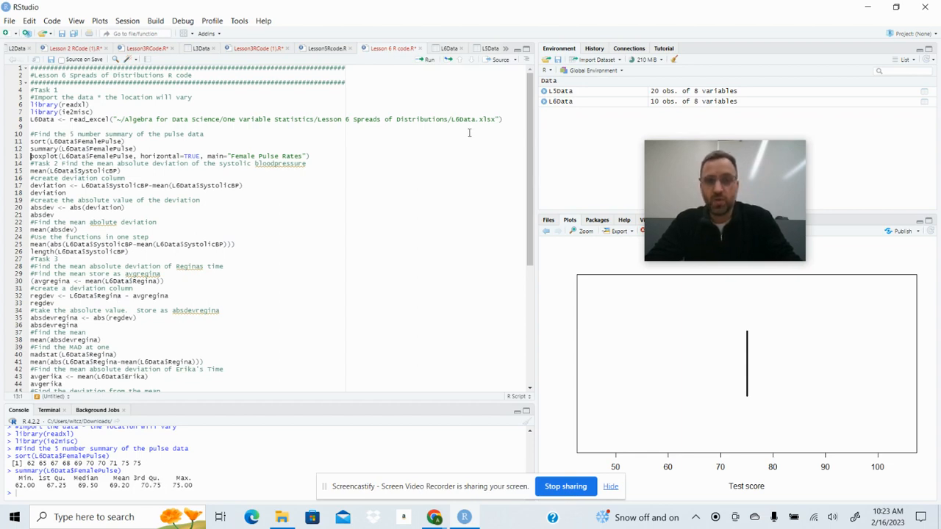
pyautogui.click(867, 6)
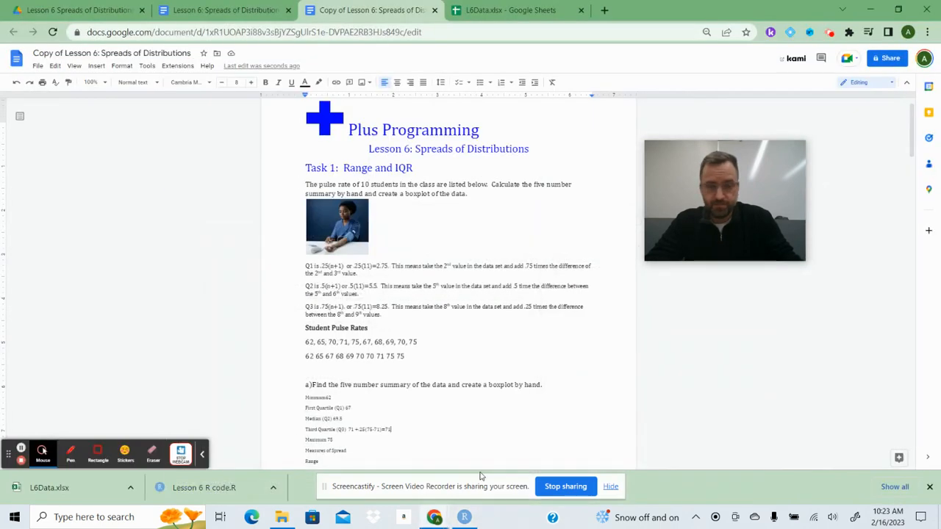
pyautogui.doubleClick(387, 430)
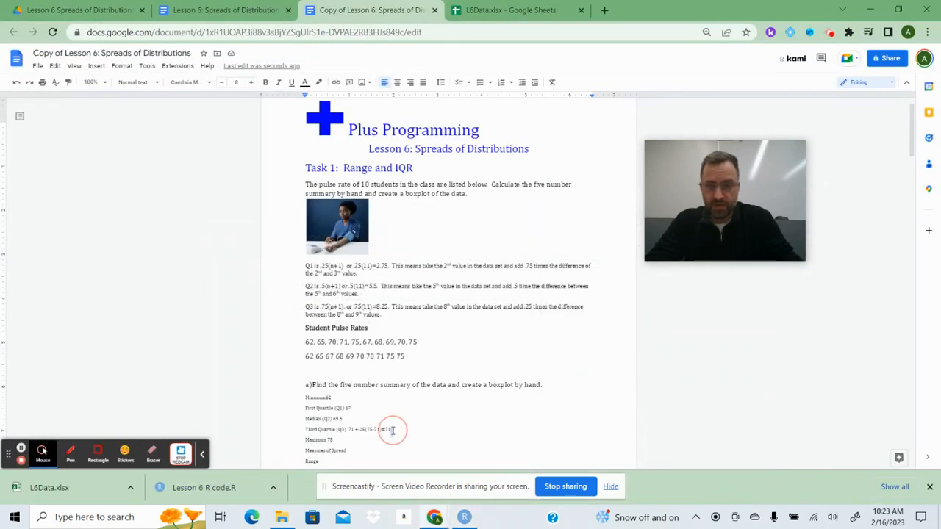
pyautogui.write('72')
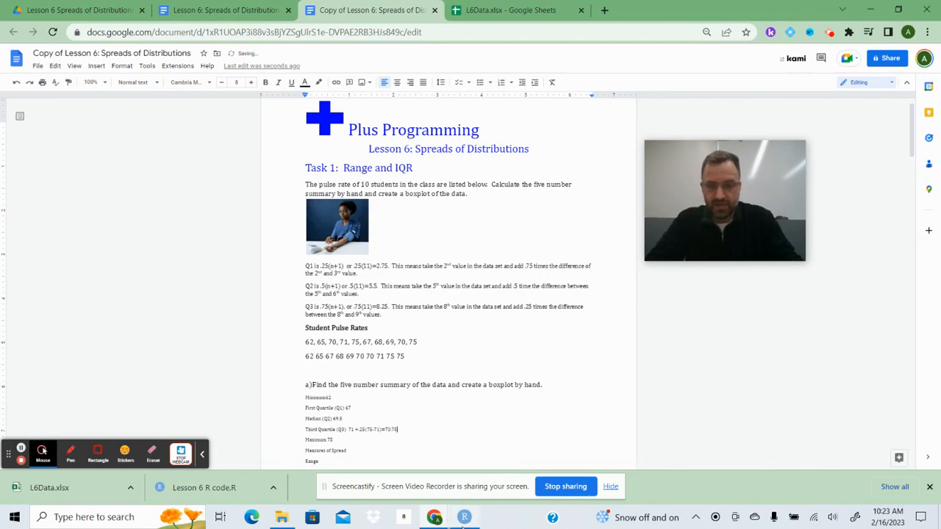
# Recheck the summary output in RStudio and set the First Quartile (Q1) in the lesson document to 67.25.
pyautogui.click(464, 517)
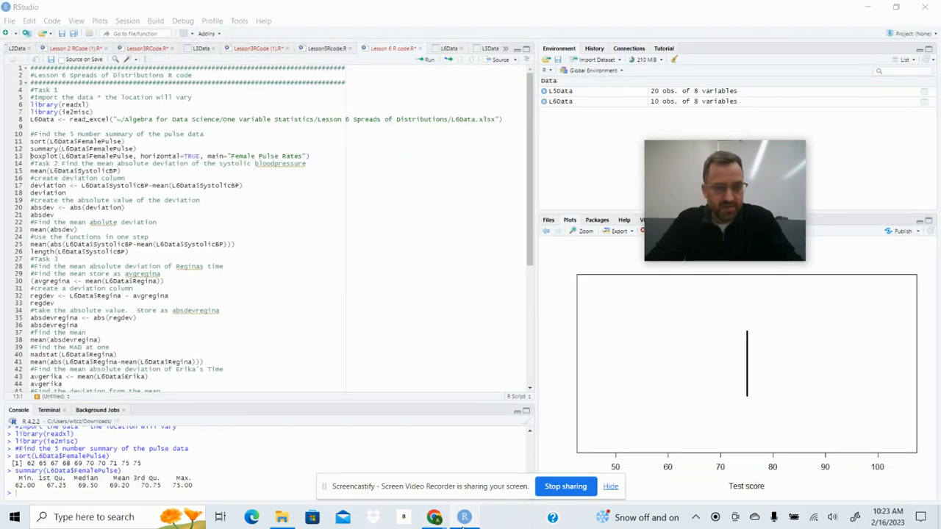
pyautogui.click(462, 519)
pyautogui.click(354, 407)
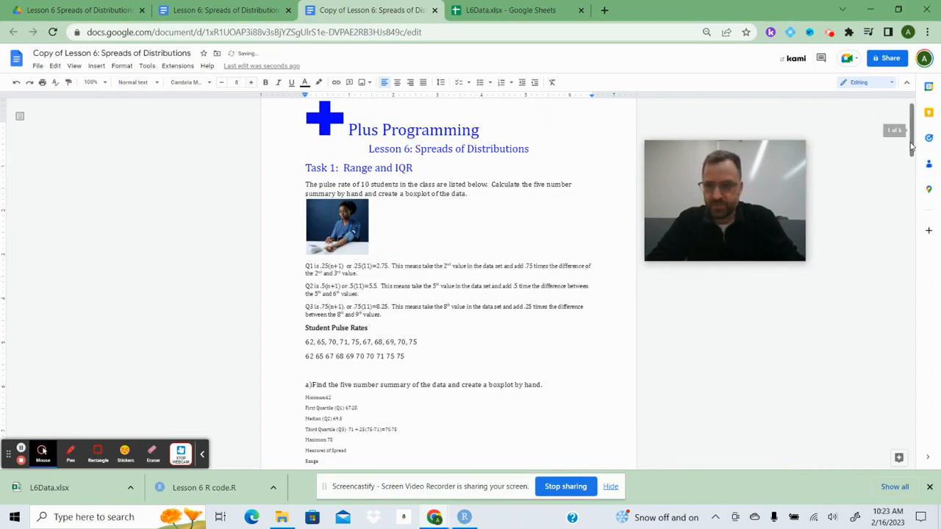
# Fill in the Range line under Measures of Spread with 75-62=13.
pyautogui.moveTo(914, 139); pyautogui.dragTo(913, 160)
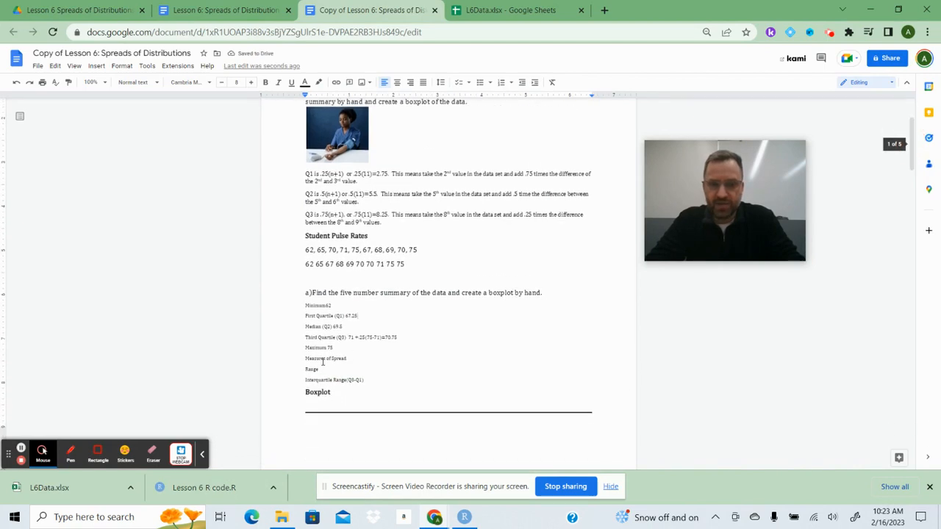
pyautogui.click(333, 367)
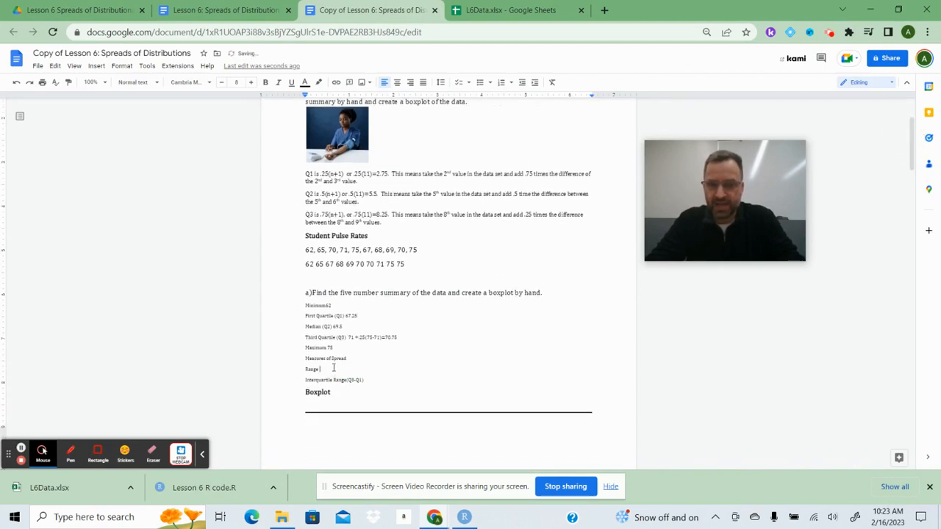
pyautogui.write('75-62')
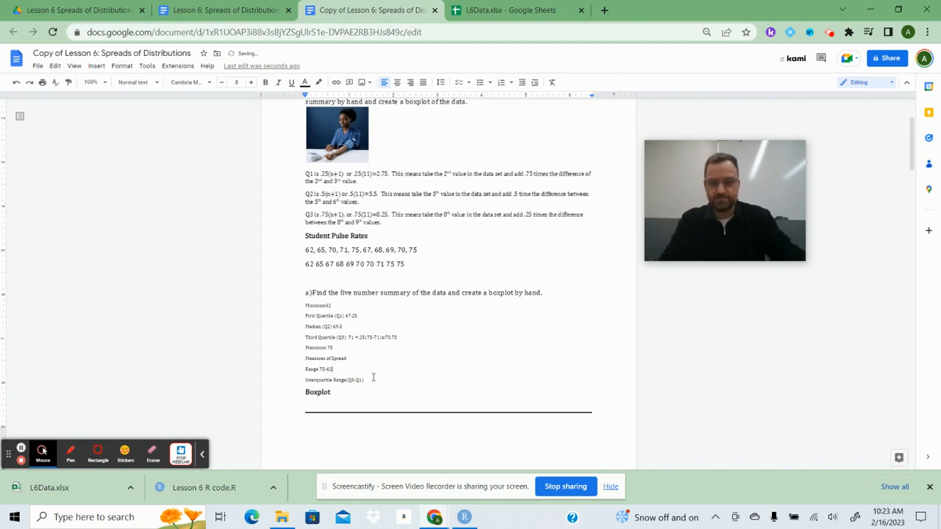
pyautogui.write('=')
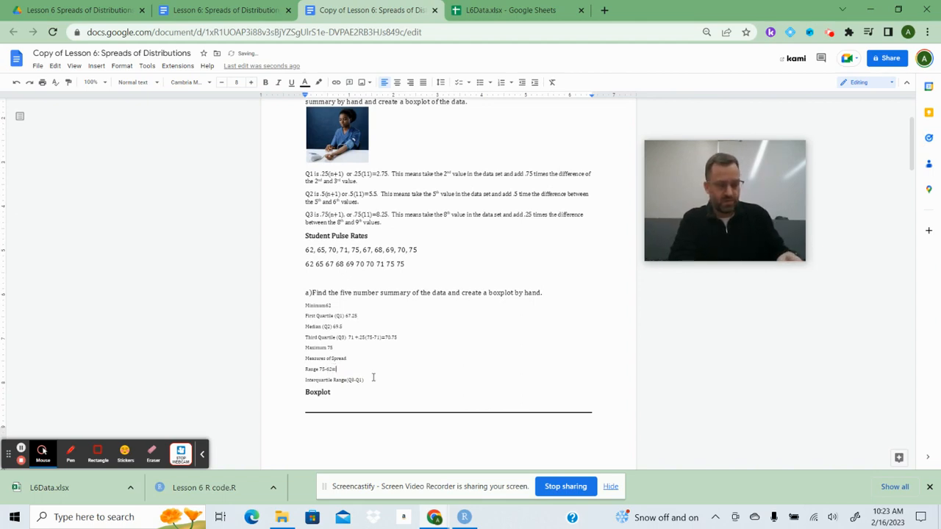
pyautogui.write('13')
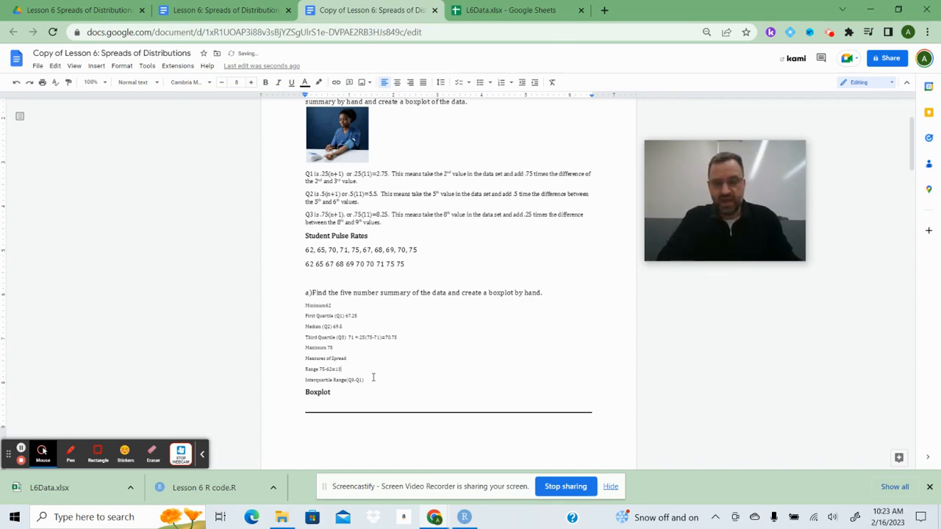
# Enter 3.5 on the Interquartile Range (Q3-Q1) line under Measures of Spread.
pyautogui.click(373, 377)
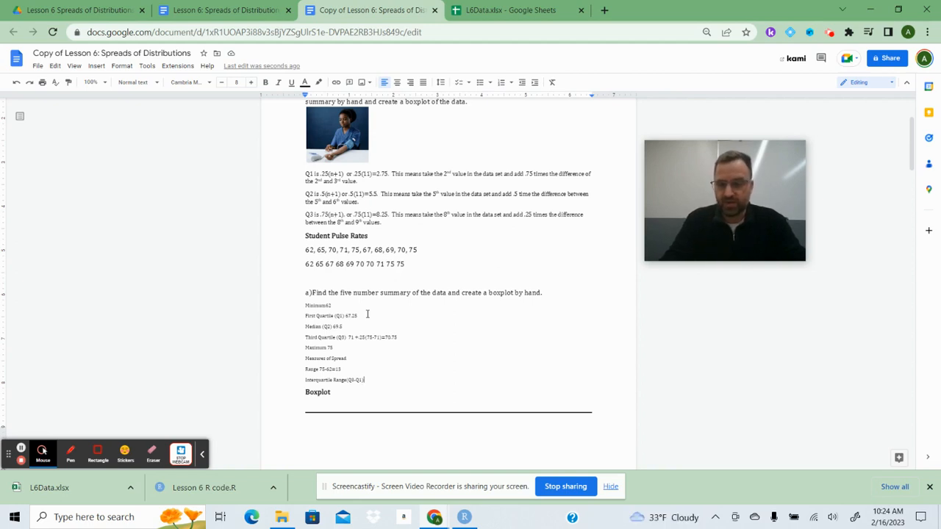
pyautogui.write('3.5')
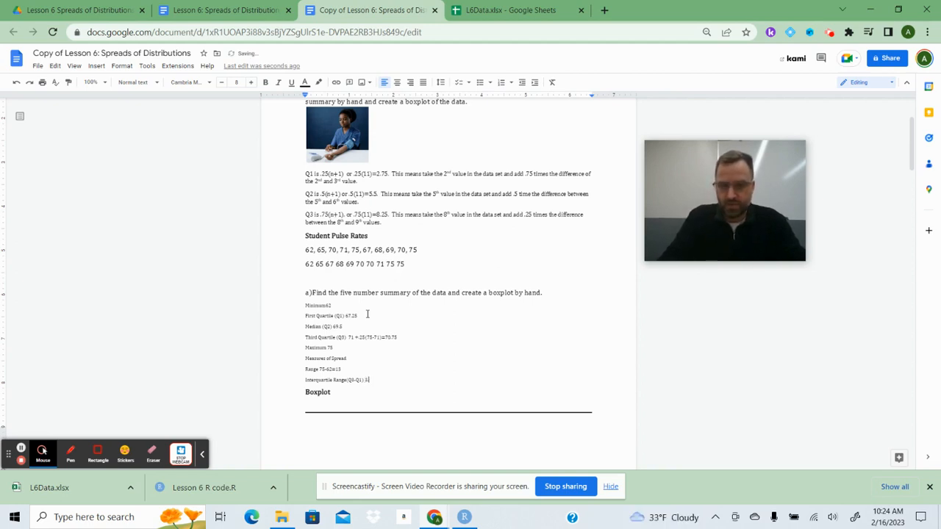
# Switch to RStudio and run the horizontal boxplot of L6Data$FemalePulse titled "Female Pulse Rates".
pyautogui.moveTo(762, 152)
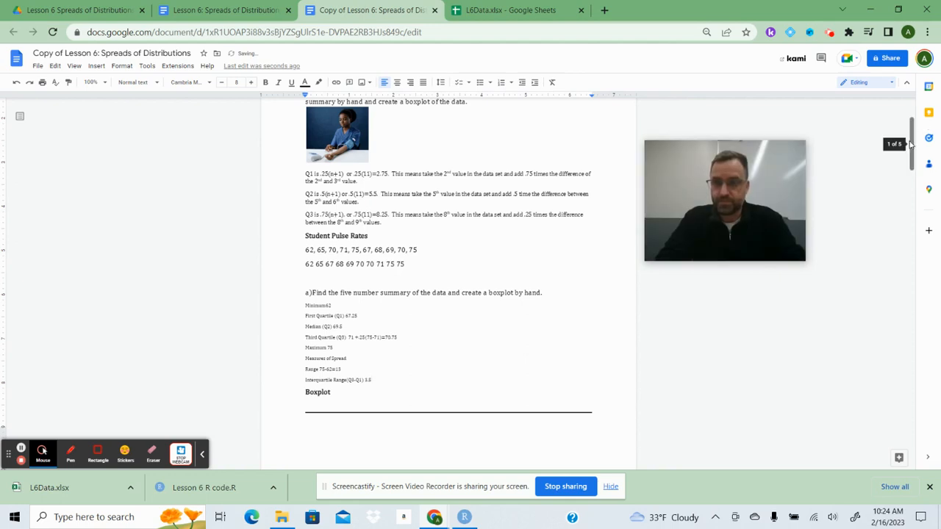
pyautogui.moveTo(911, 144); pyautogui.dragTo(913, 153)
pyautogui.moveTo(917, 190); pyautogui.dragTo(917, 192)
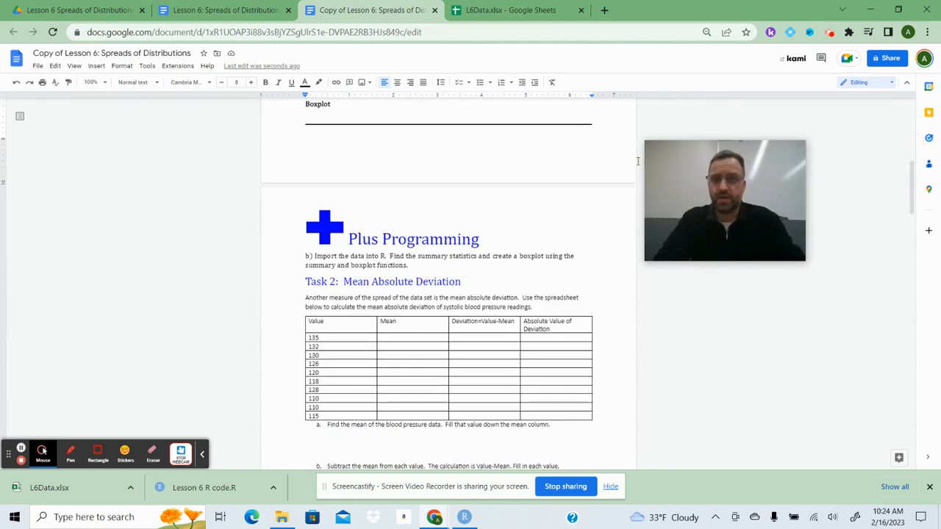
pyautogui.click(464, 517)
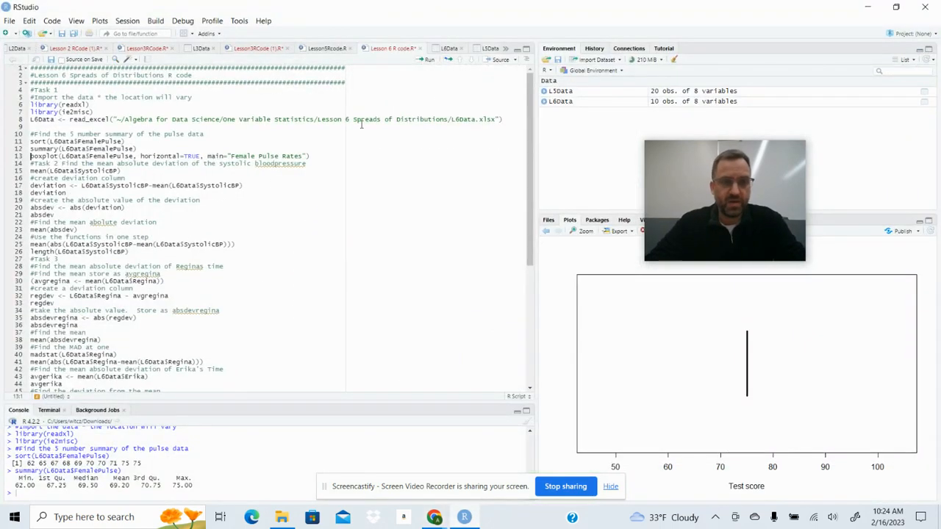
pyautogui.click(425, 63)
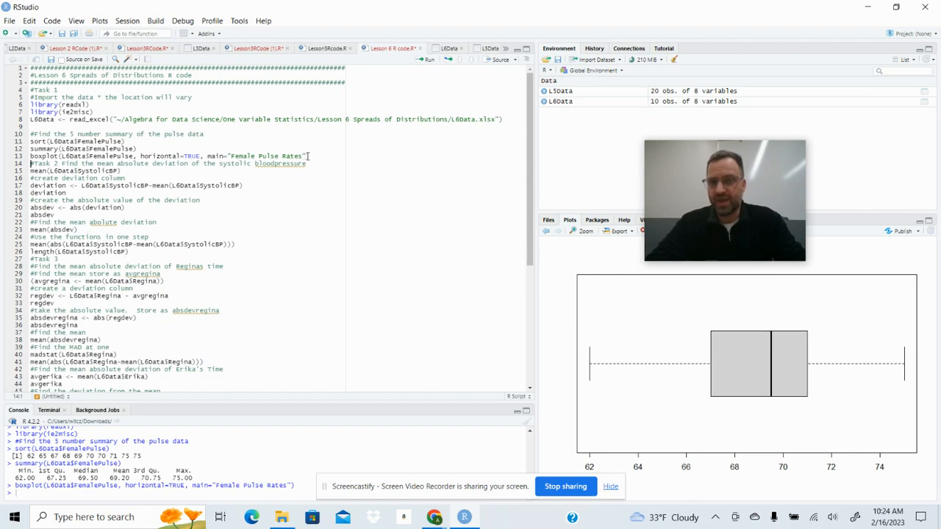
# Add the argument col="Blue" to the FemalePulse boxplot call and run the line again.
pyautogui.click(310, 156)
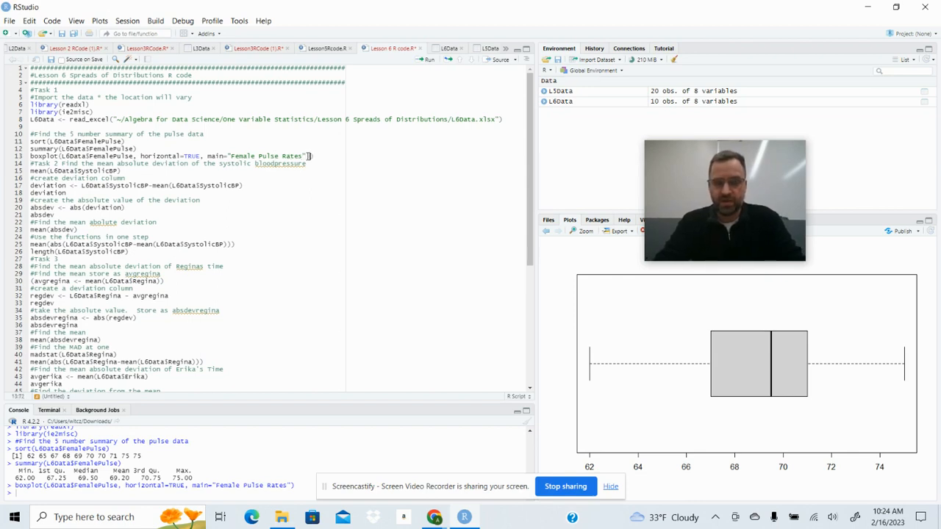
pyautogui.write(', col')
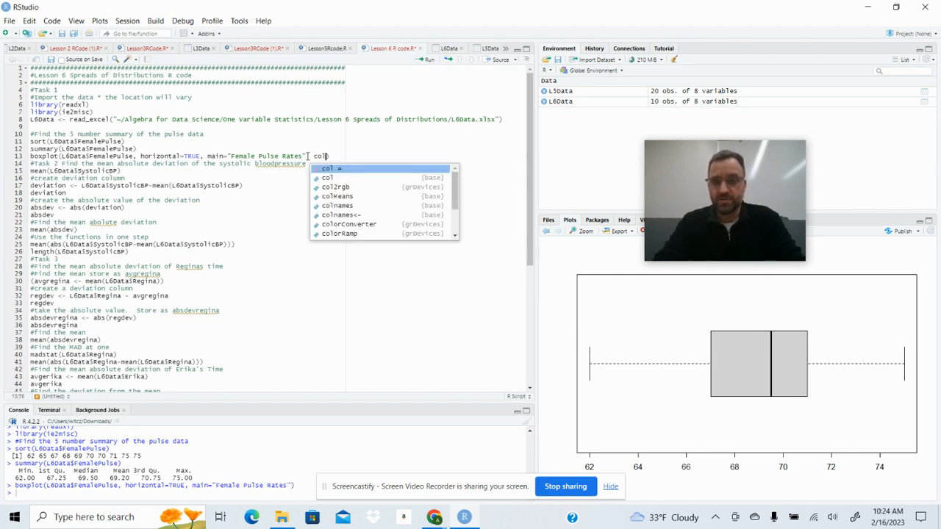
pyautogui.write('="')
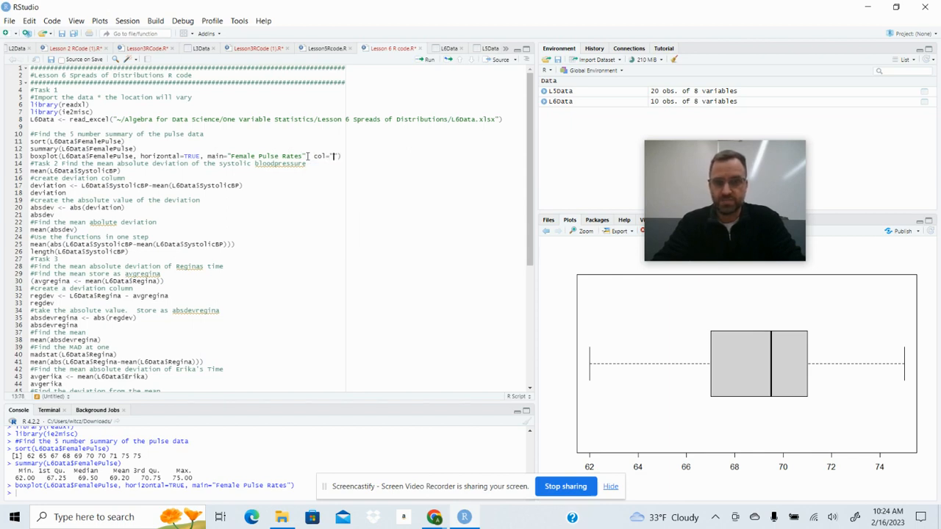
pyautogui.write('Blue')
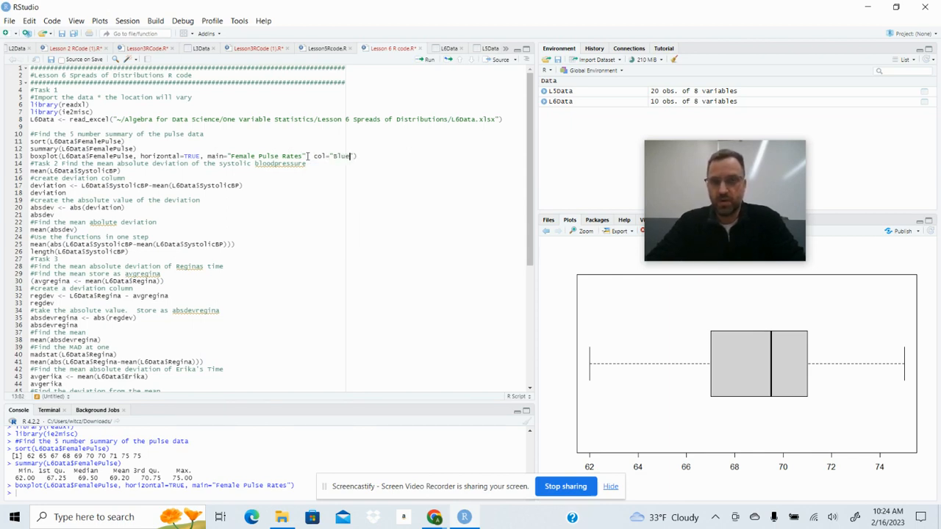
pyautogui.click(421, 59)
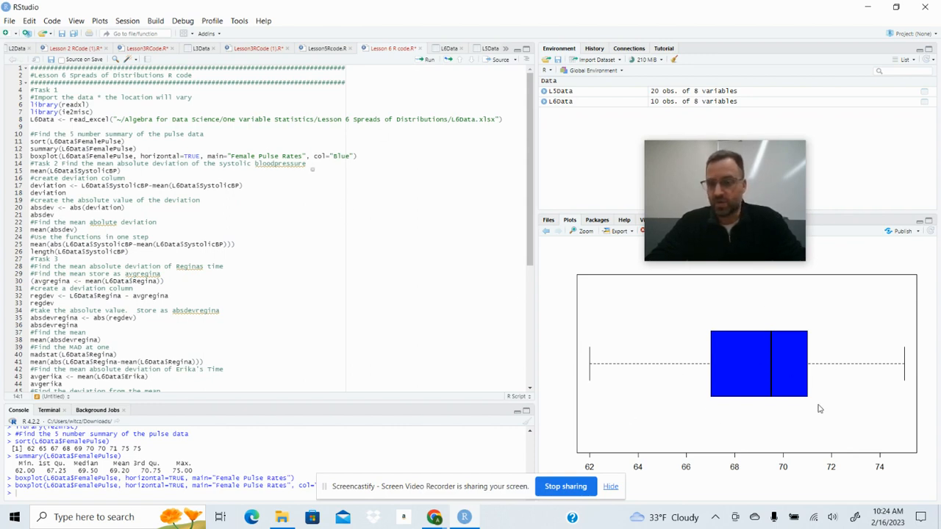
pyautogui.moveTo(745, 167); pyautogui.dragTo(769, 122)
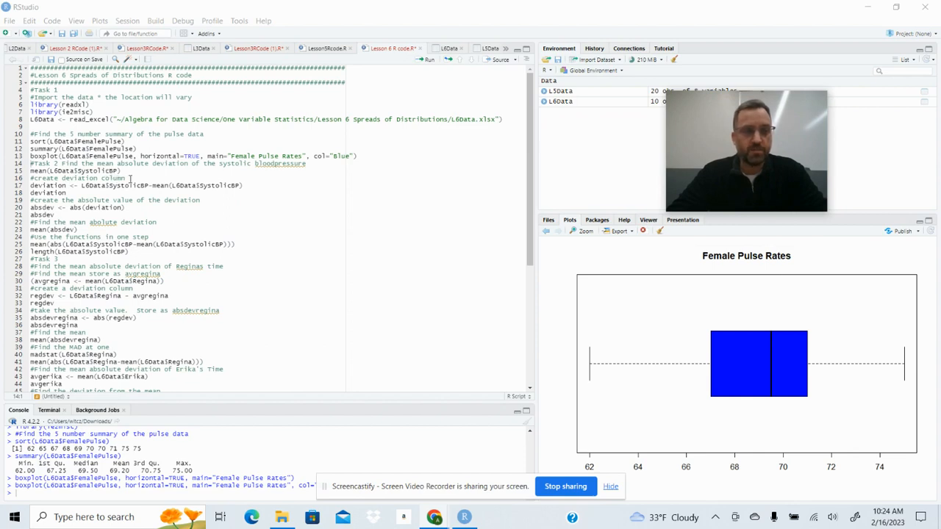
# Run the mean of L6Data$SystolicBP in RStudio and enter 122.4 in the Mean cell beside value 135 in the lesson document's Task 2 table.
pyautogui.click(128, 169)
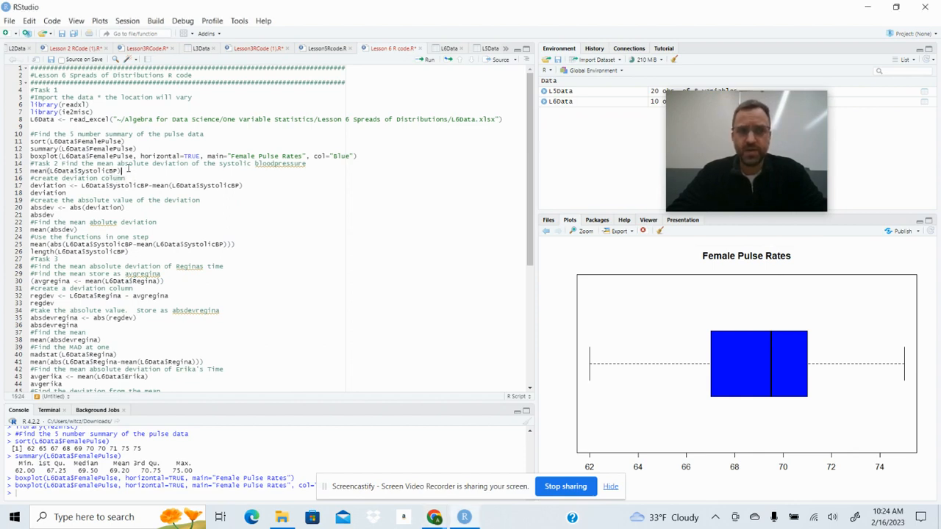
pyautogui.click(427, 62)
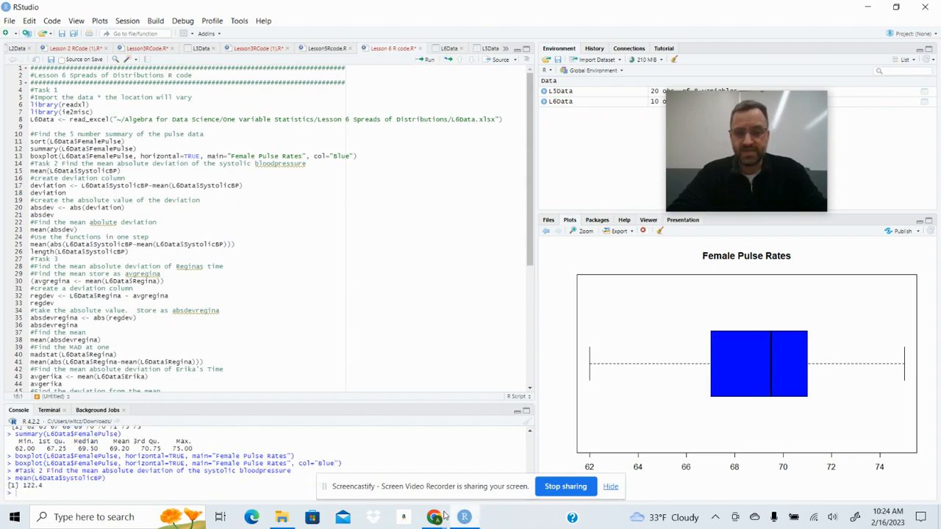
pyautogui.moveTo(434, 517)
pyautogui.click(283, 463)
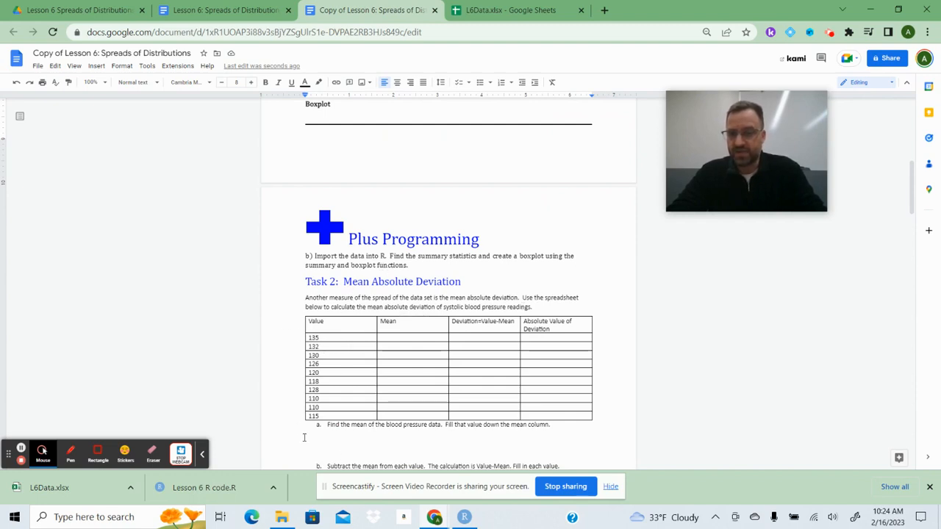
pyautogui.click(464, 518)
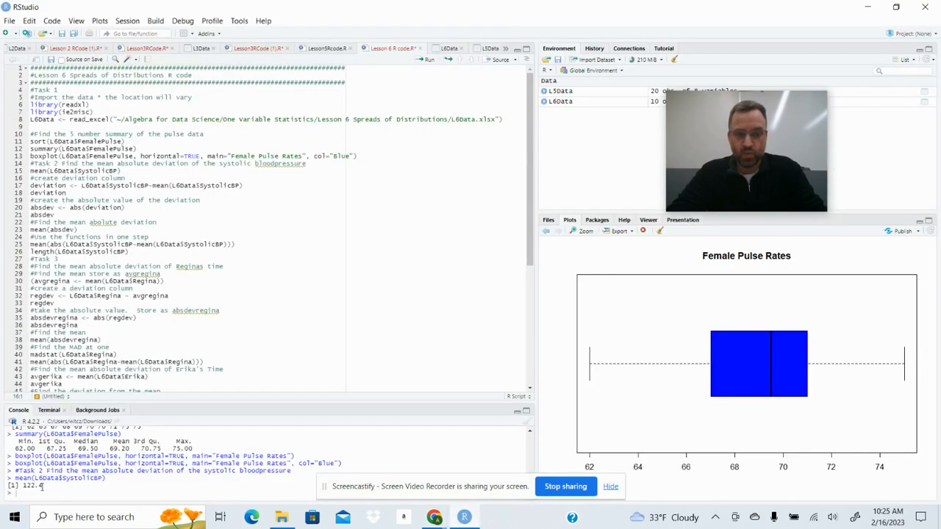
pyautogui.moveTo(42, 486)
pyautogui.mouseDown()
pyautogui.moveTo(10, 477)
pyautogui.moveTo(24, 486)
pyautogui.mouseUp()
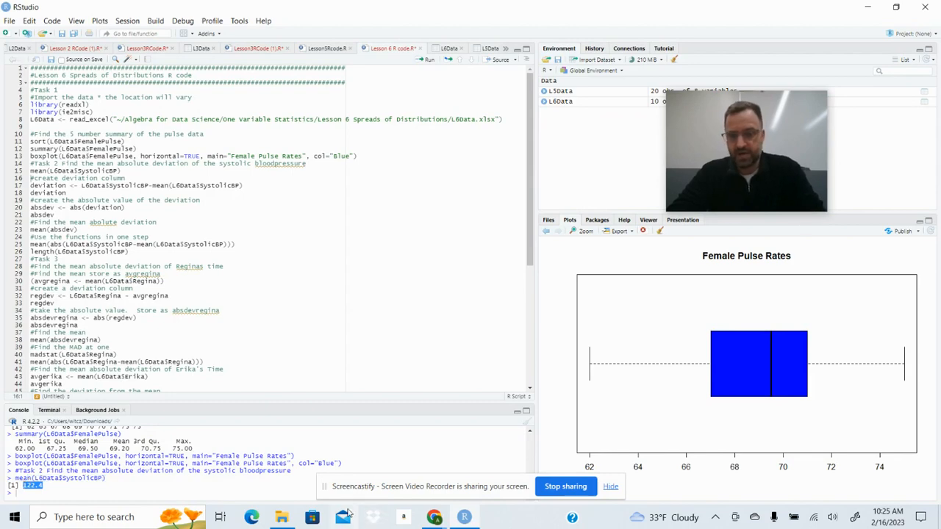
pyautogui.moveTo(441, 521)
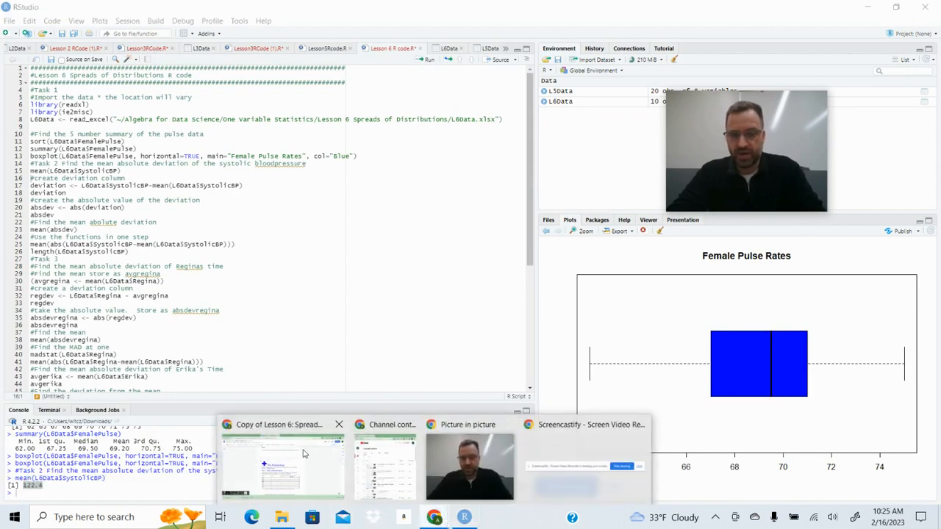
pyautogui.click(286, 459)
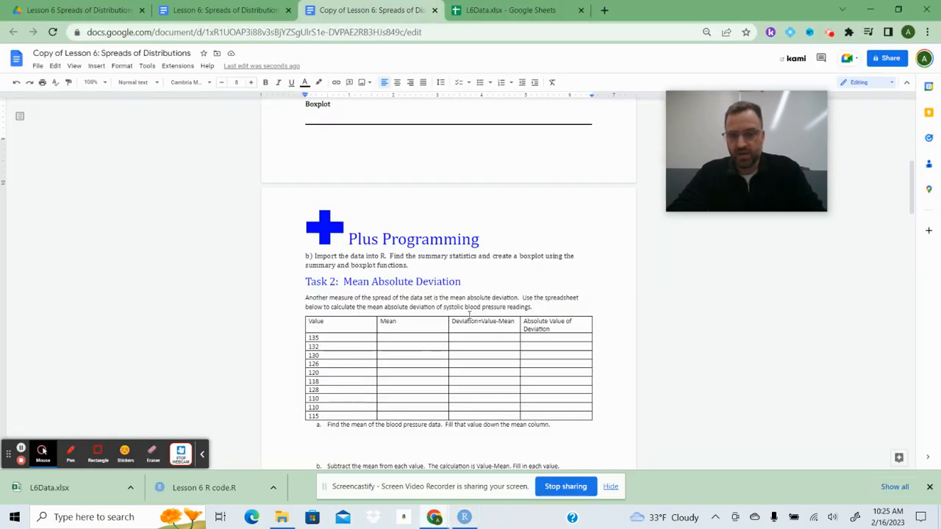
pyautogui.click(393, 338)
pyautogui.write('122.4')
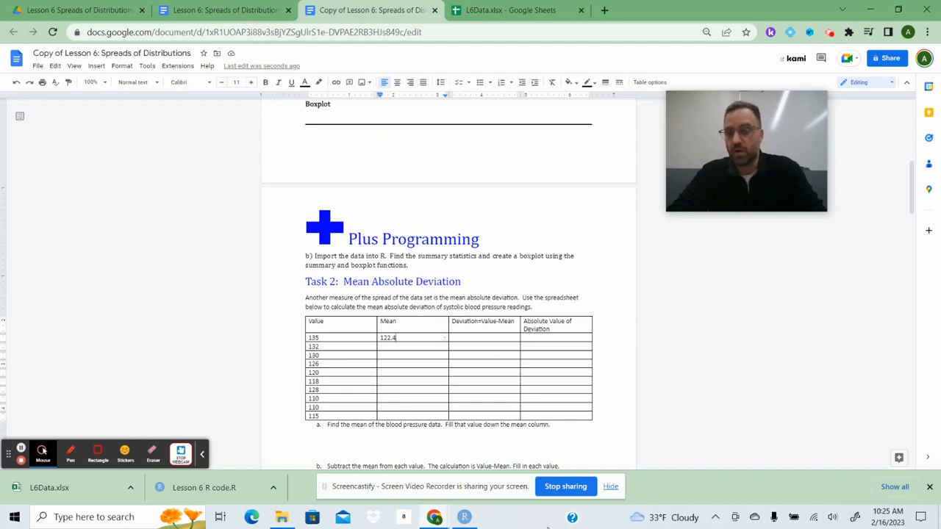
# Switch to RStudio, create the deviation vector as L6Data$SystolicBP minus its mean, and print it.
pyautogui.moveTo(469, 503)
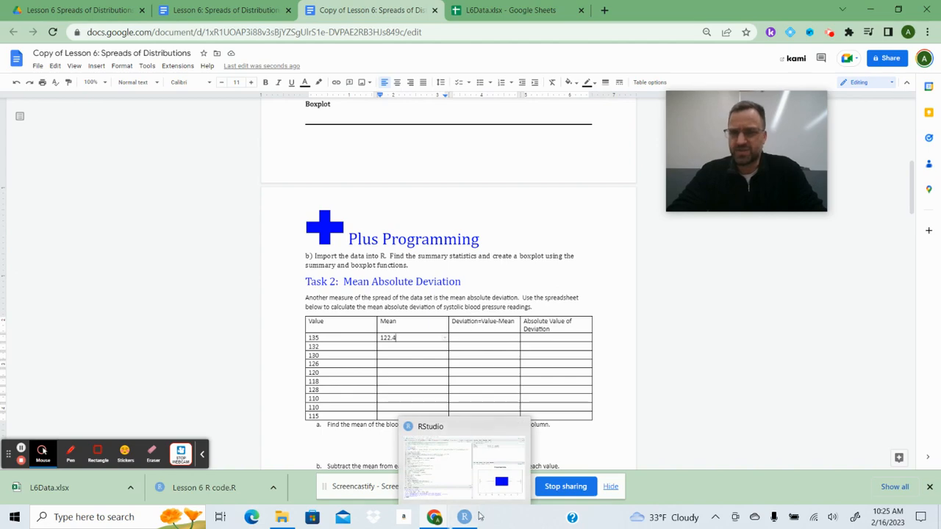
pyautogui.click(467, 518)
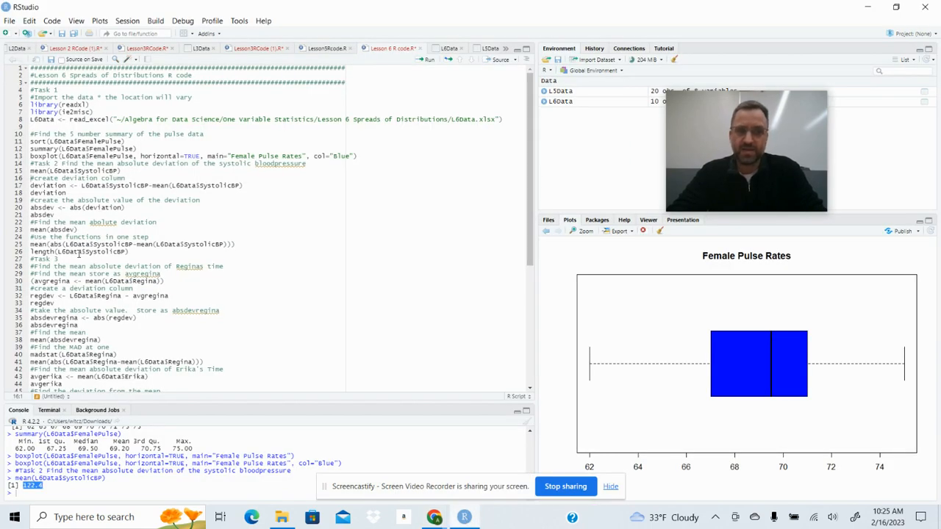
pyautogui.click(257, 190)
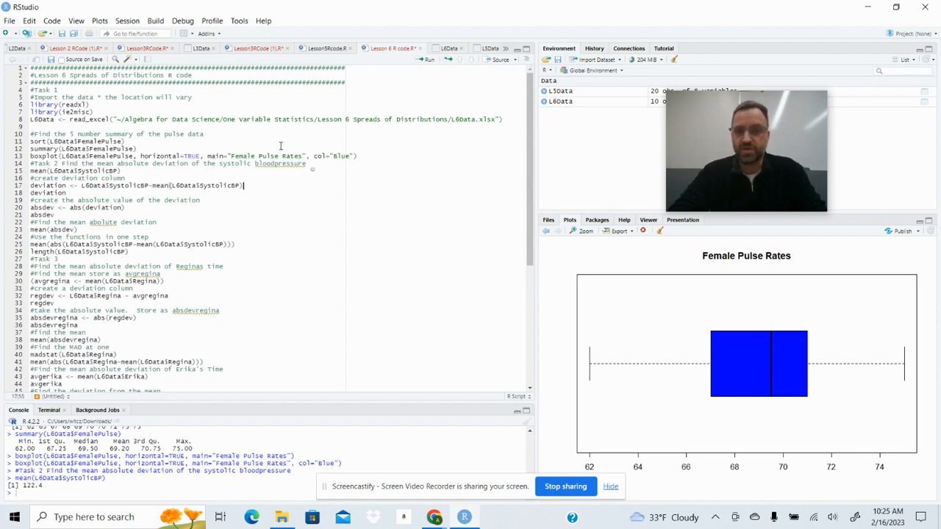
pyautogui.click(427, 62)
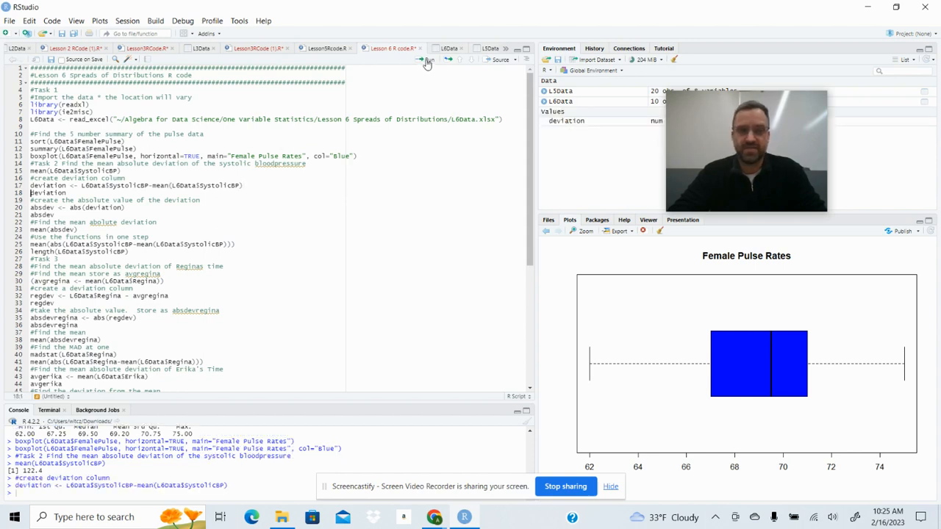
pyautogui.click(427, 62)
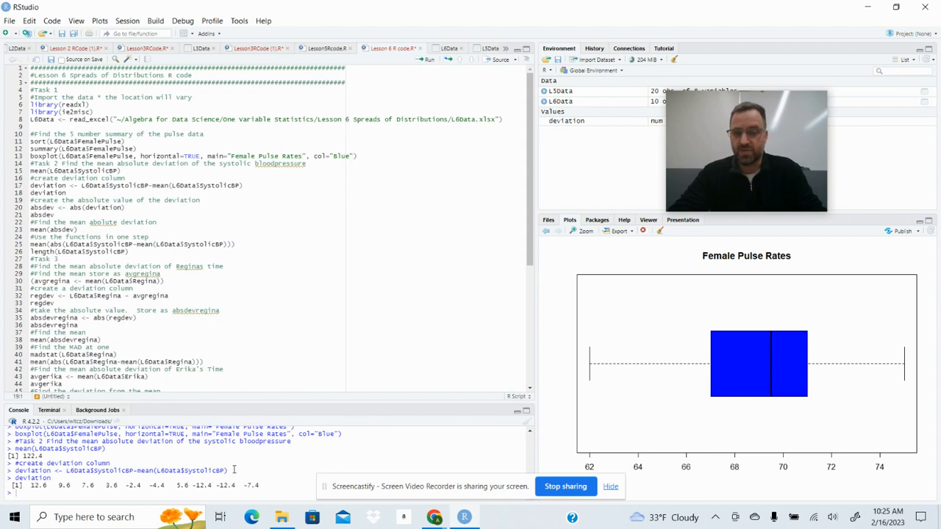
# Store the absolute values of deviation in absdev and print the vector.
pyautogui.click(133, 210)
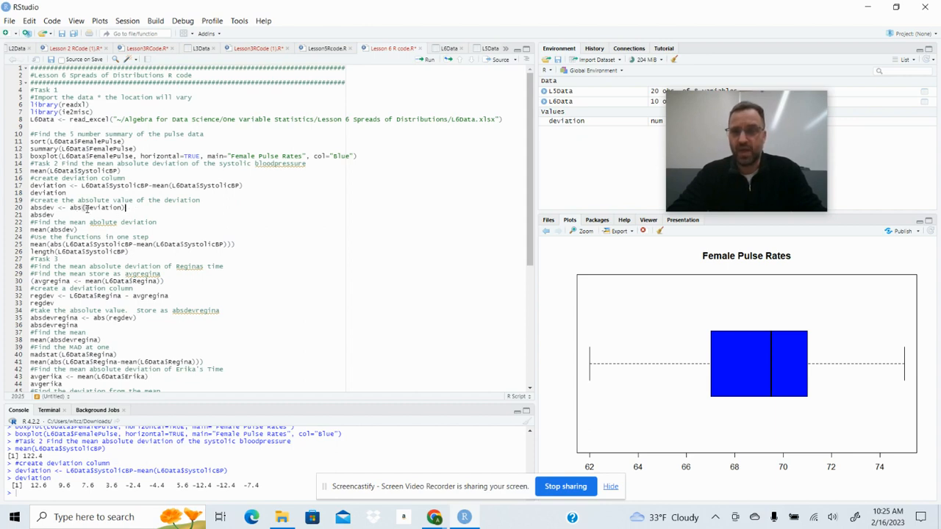
pyautogui.click(427, 60)
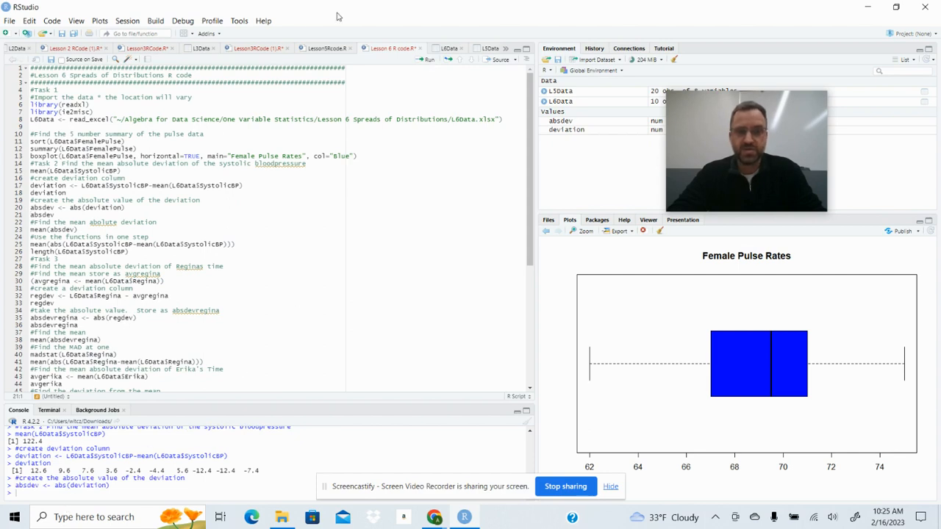
pyautogui.click(429, 61)
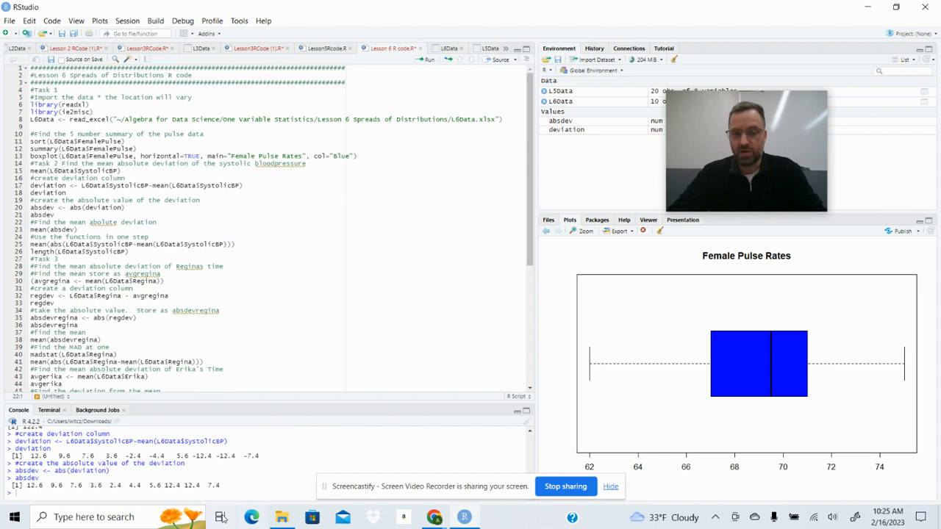
# Check the Task 2 table in the lesson document, then return to RStudio and run the mean of absdev.
pyautogui.moveTo(434, 515)
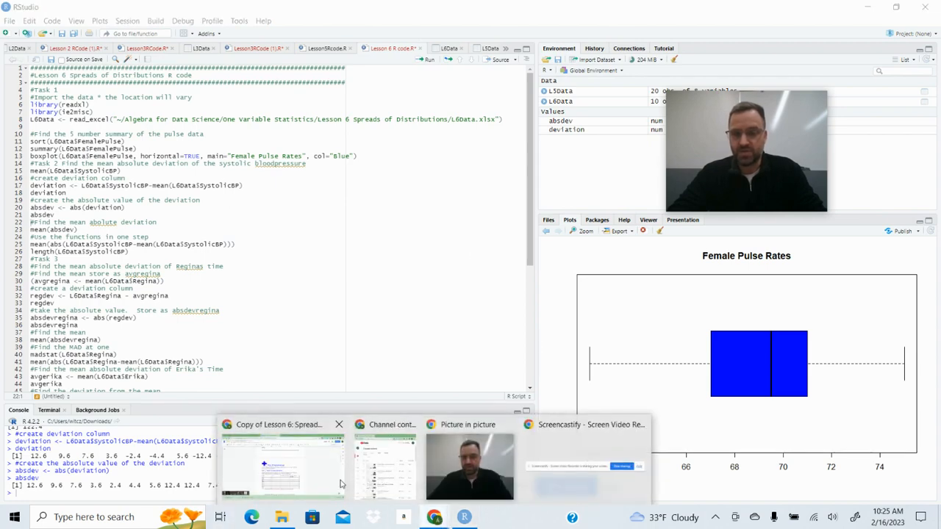
pyautogui.click(306, 478)
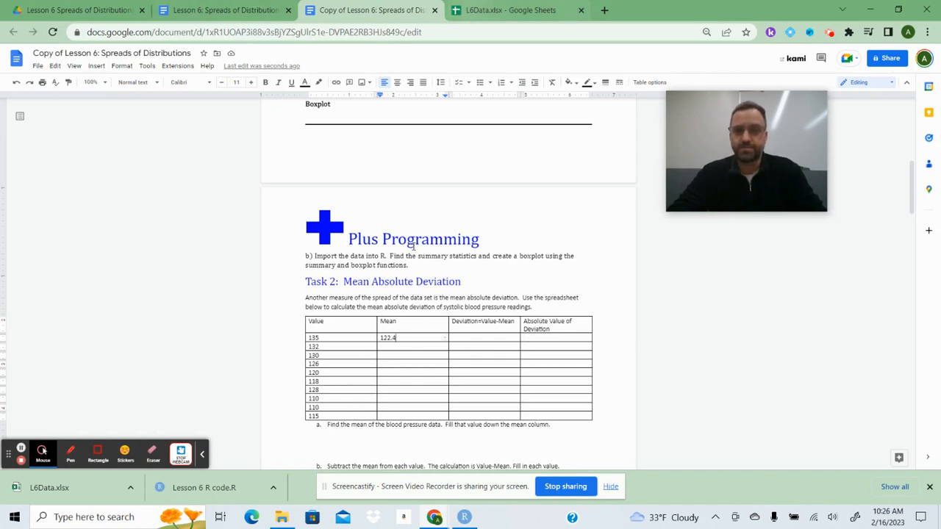
pyautogui.click(463, 516)
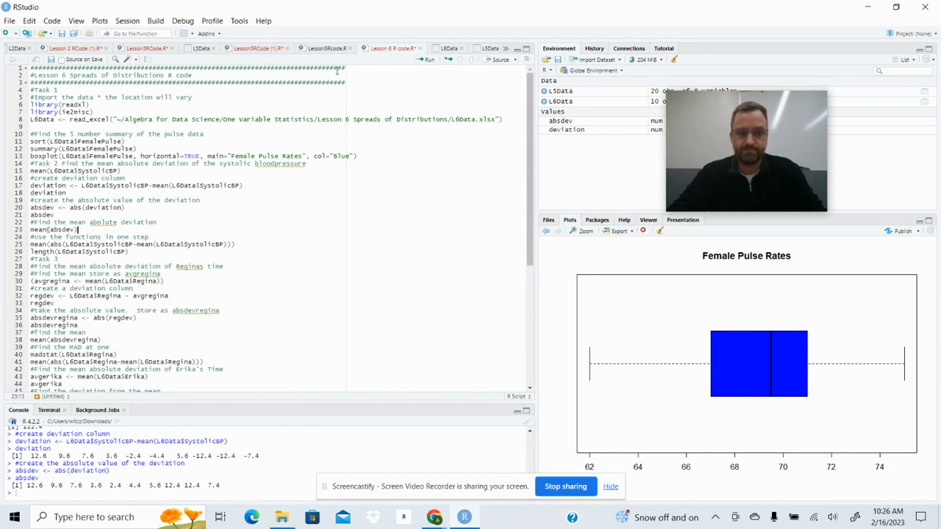
pyautogui.click(431, 60)
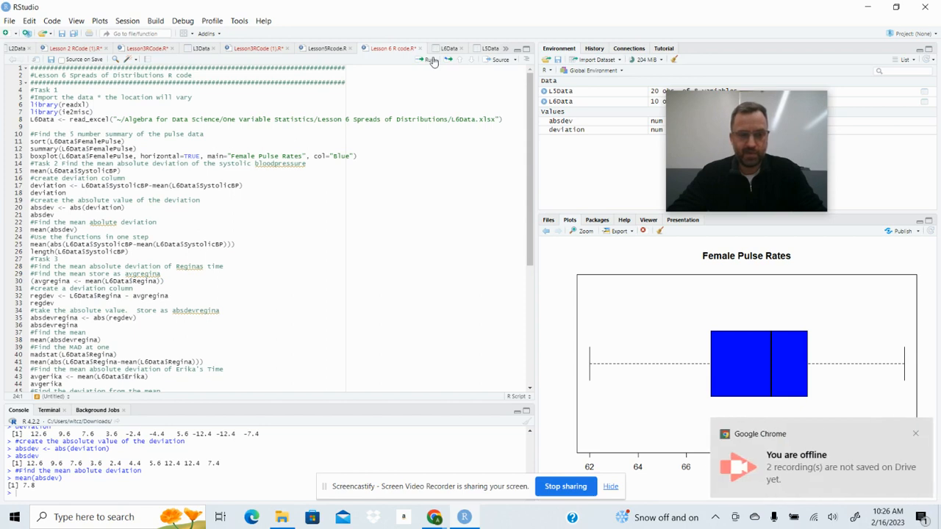
# Run the one-step formula mean(abs(L6Data$SystolicBP-mean(L6Data$SystolicBP))) and dismiss the offline notification.
pyautogui.click(429, 59)
pyautogui.click(429, 59)
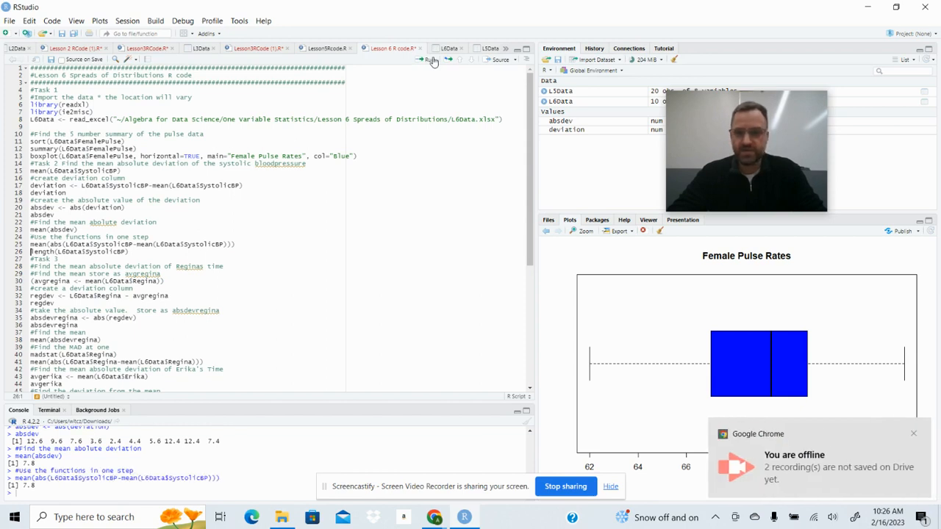
pyautogui.click(913, 435)
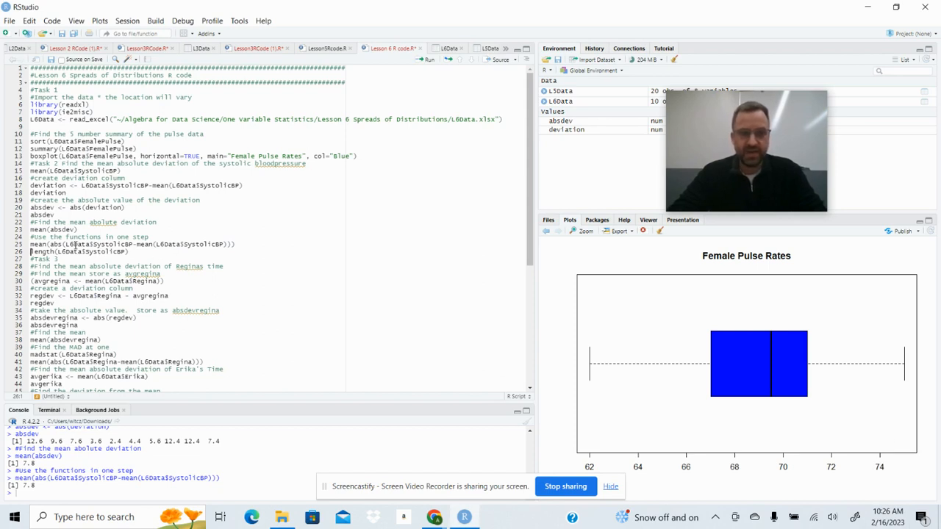
pyautogui.click(248, 245)
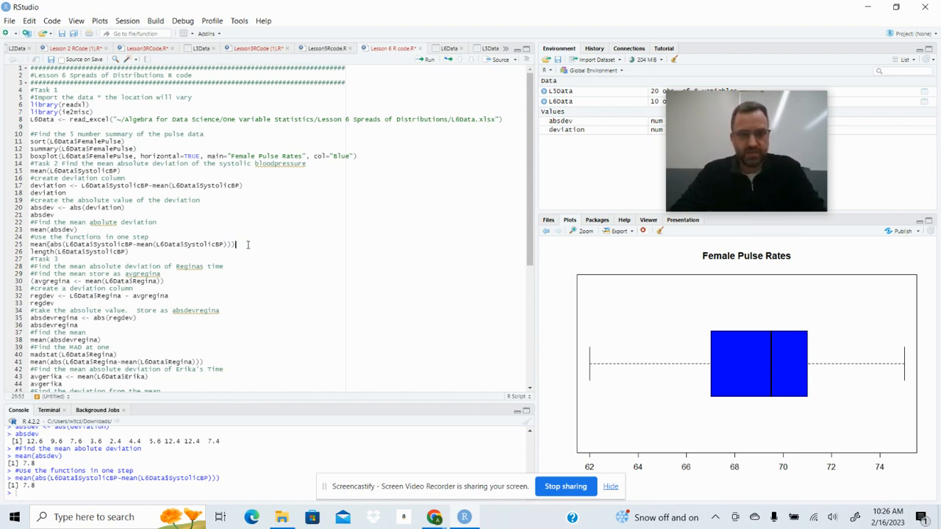
# Add the line madstat(L6Data$SystolicBP) below the one-step mean absolute deviation formula and run it.
pyautogui.press('Return')
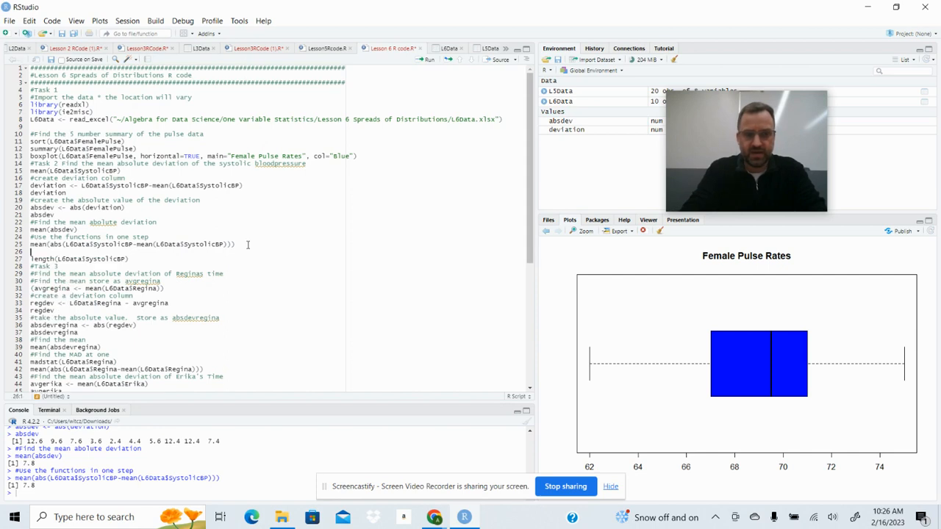
pyautogui.write('mad')
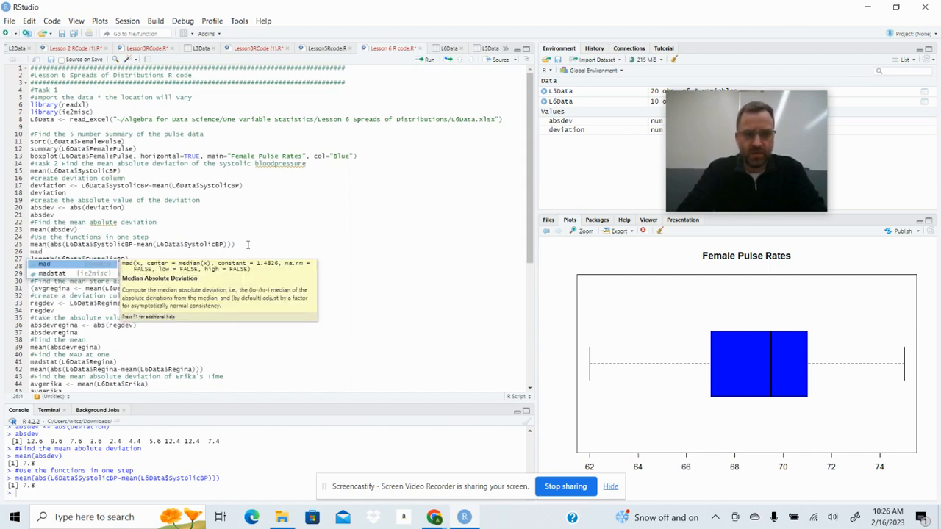
pyautogui.click(53, 273)
pyautogui.click(53, 273)
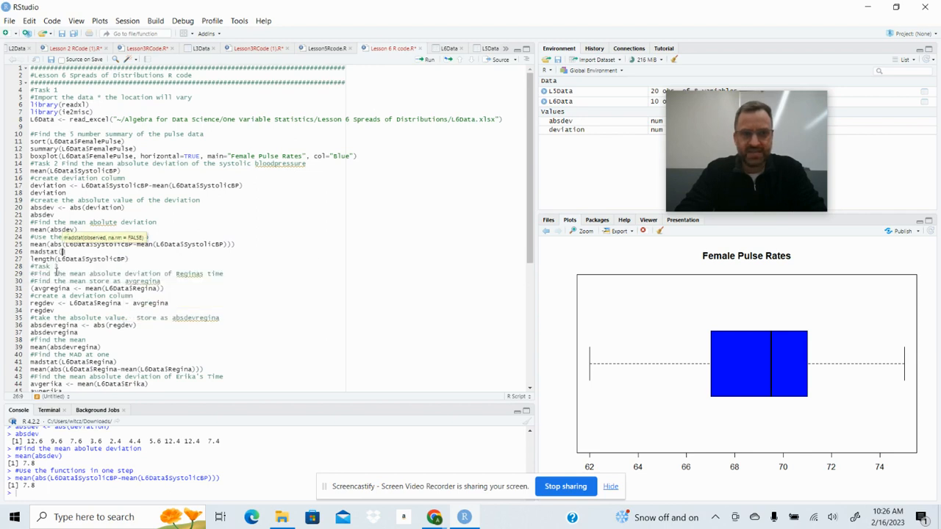
pyautogui.write('L')
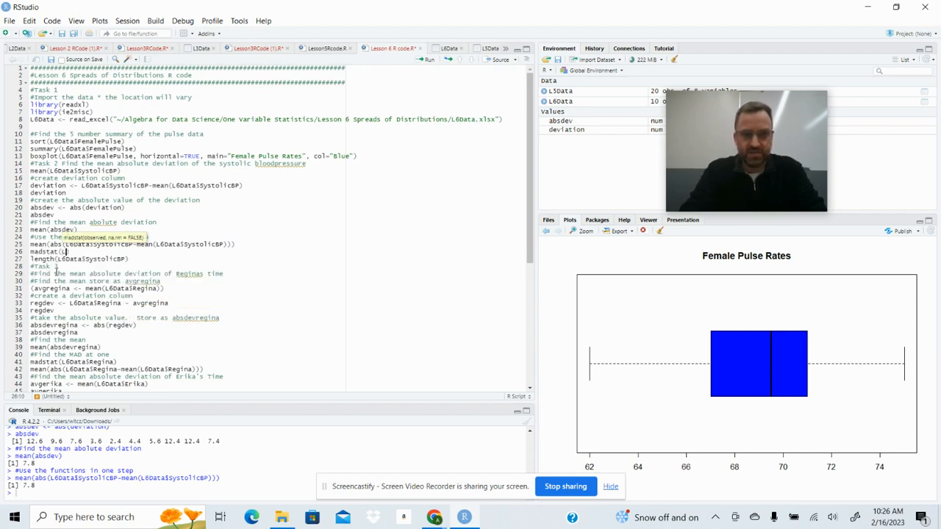
pyautogui.write('6')
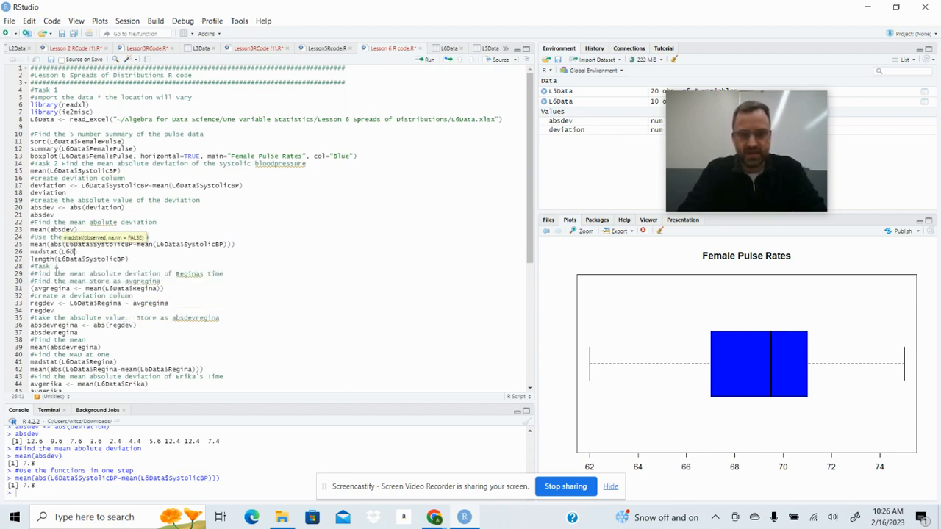
pyautogui.write('Data')
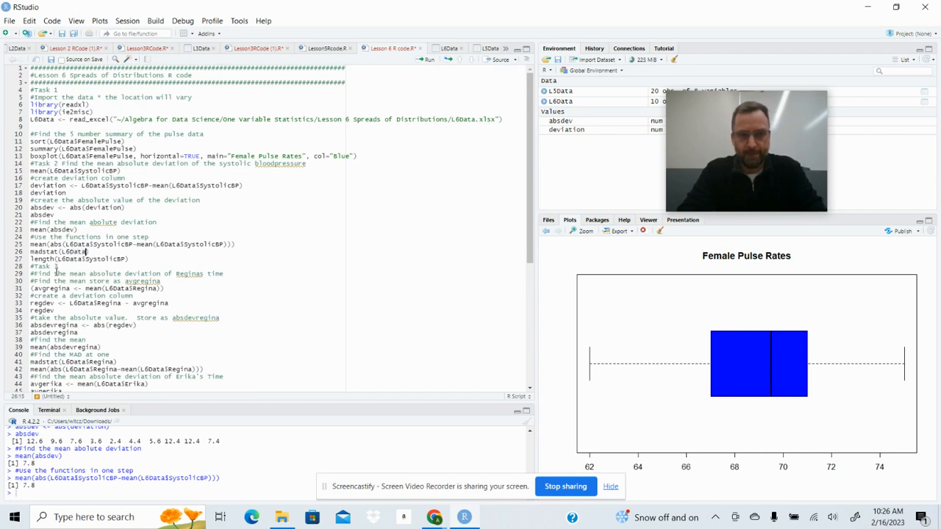
pyautogui.write('$')
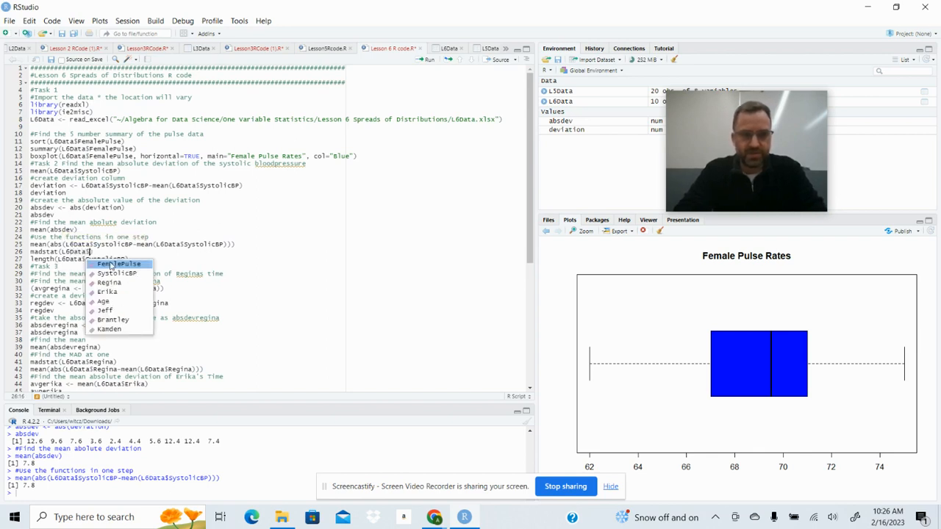
pyautogui.click(116, 274)
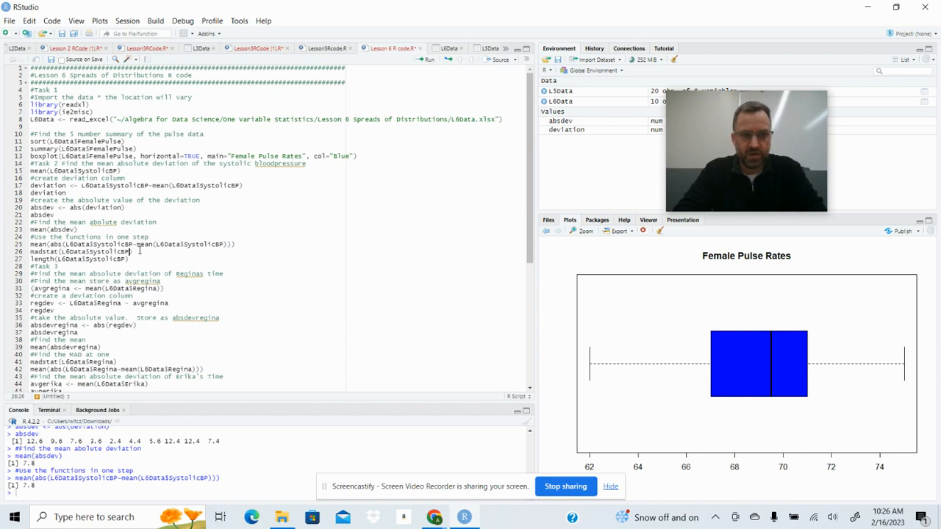
pyautogui.click(429, 60)
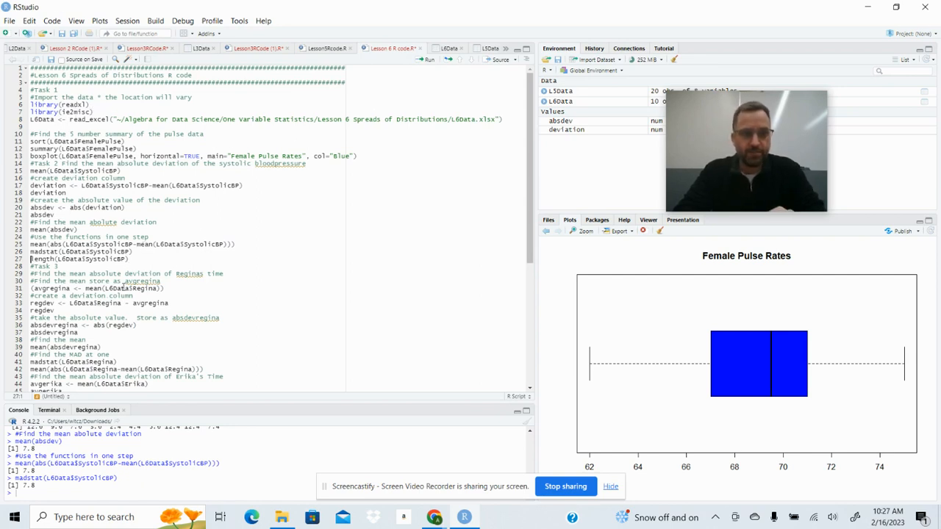
# Review Task 3 in the lesson document, then return to RStudio and run the line storing mean(L6Data$Regina) as avgregina.
pyautogui.click(868, 6)
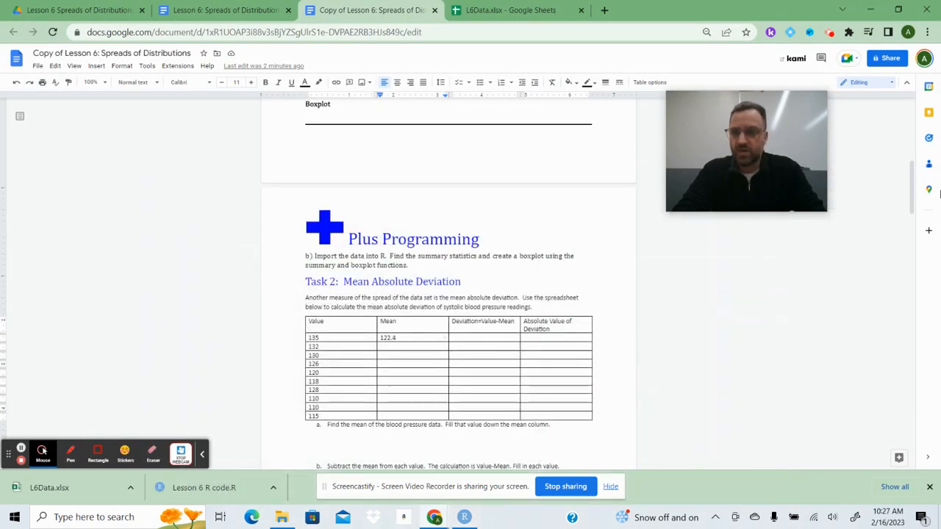
pyautogui.moveTo(913, 197); pyautogui.dragTo(917, 231)
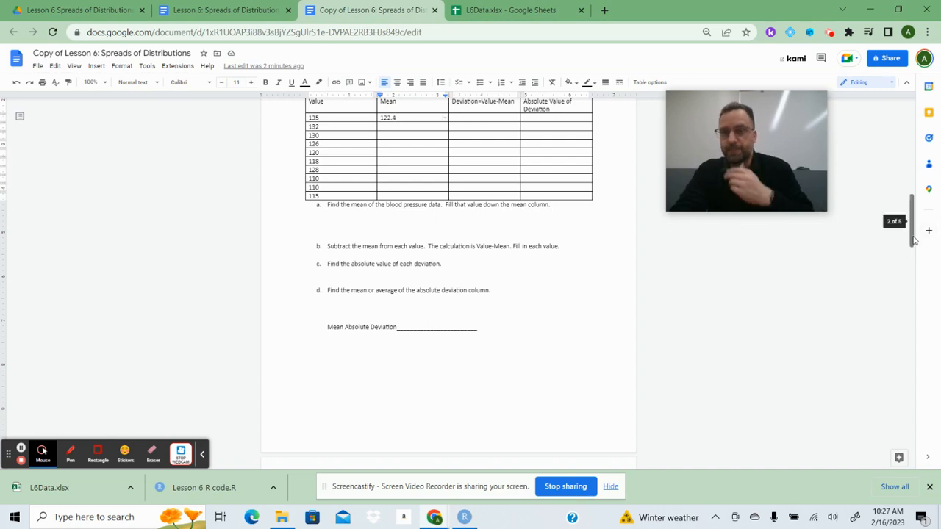
pyautogui.moveTo(913, 240); pyautogui.dragTo(921, 308)
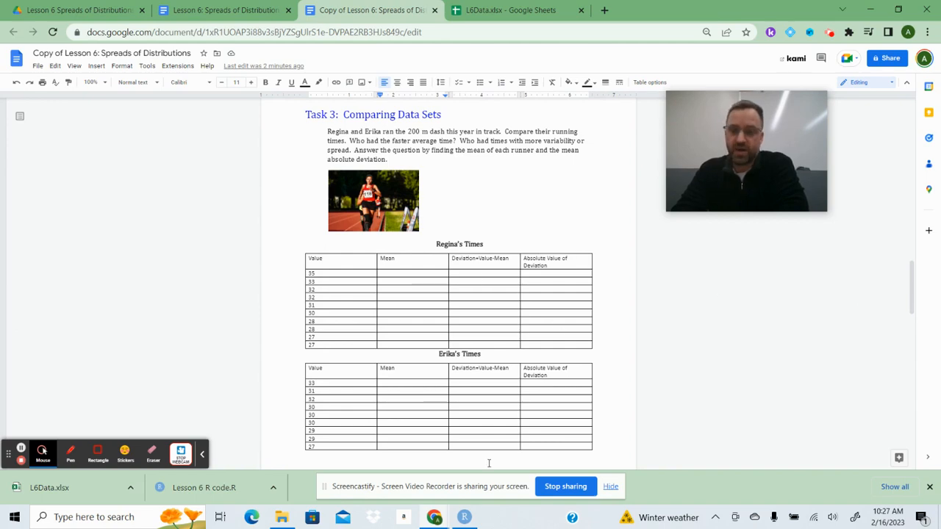
pyautogui.click(464, 516)
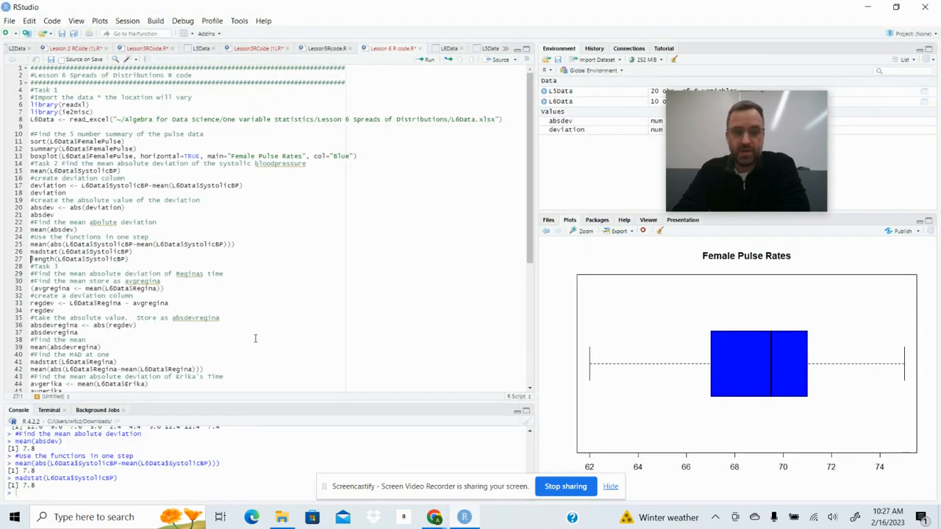
pyautogui.click(212, 288)
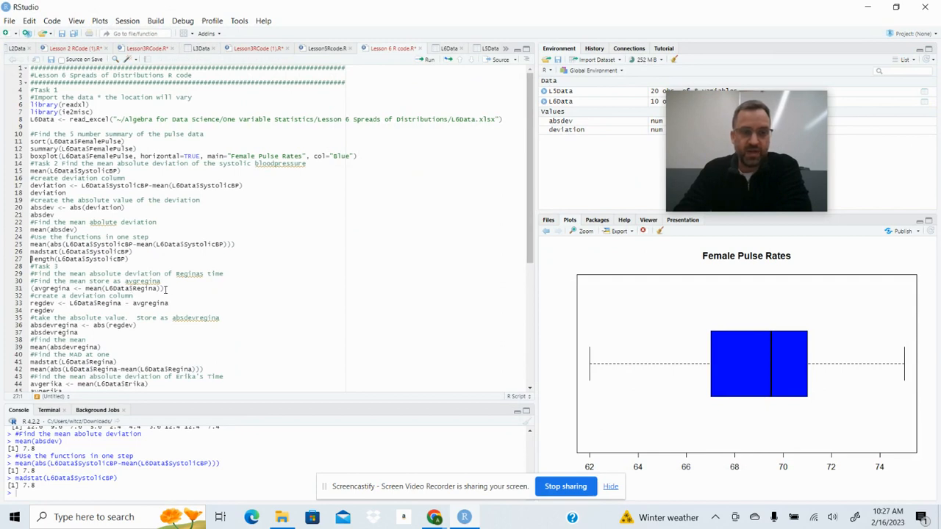
pyautogui.click(426, 61)
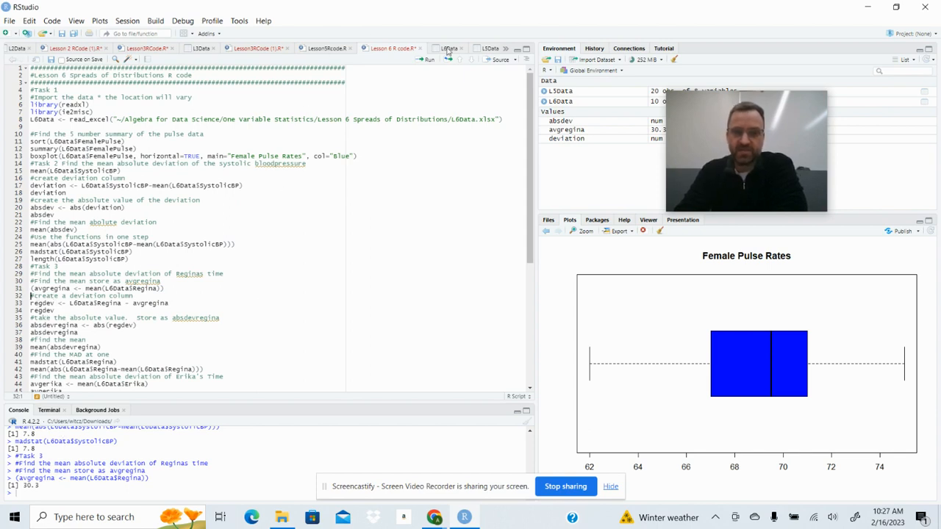
# Create regdev as L6Data$Regina minus avgregina and absdevregina as its absolute values, printing both vectors.
pyautogui.click(431, 60)
pyautogui.click(431, 60)
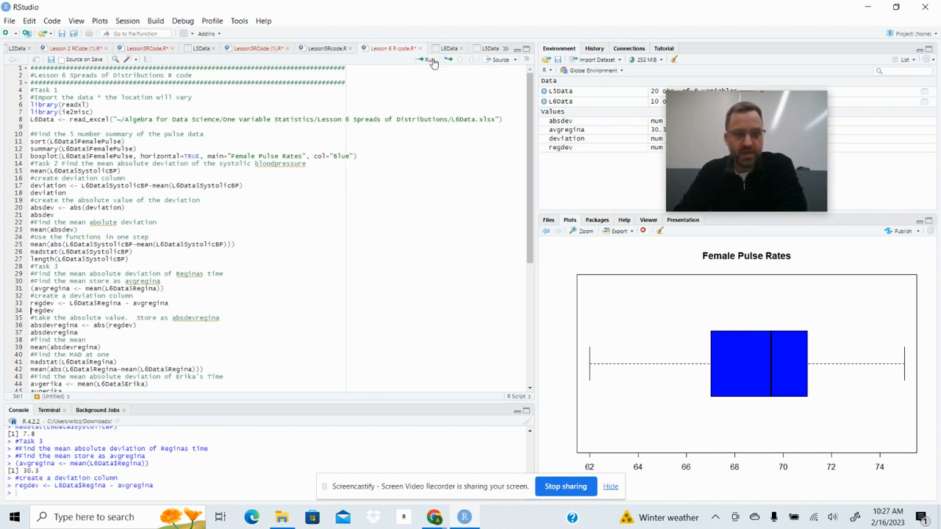
pyautogui.click(431, 59)
pyautogui.click(431, 60)
pyautogui.click(431, 60)
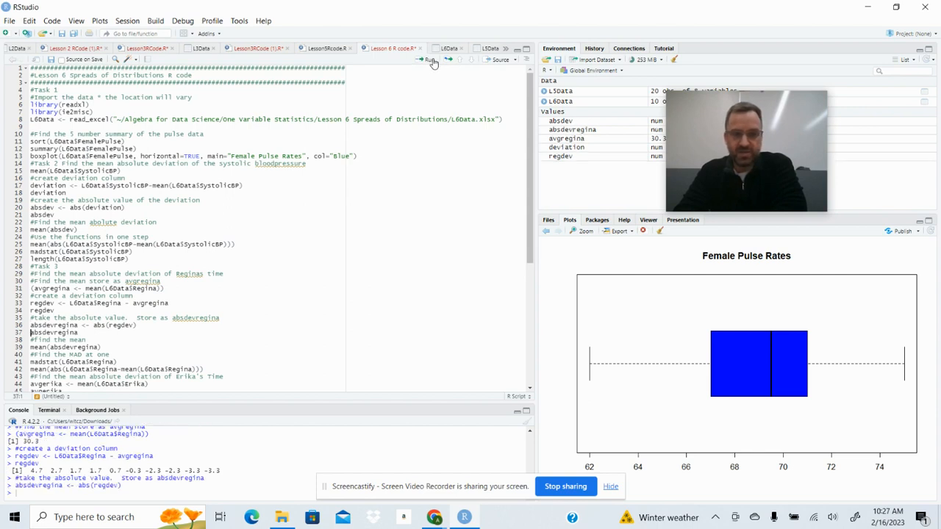
pyautogui.click(431, 59)
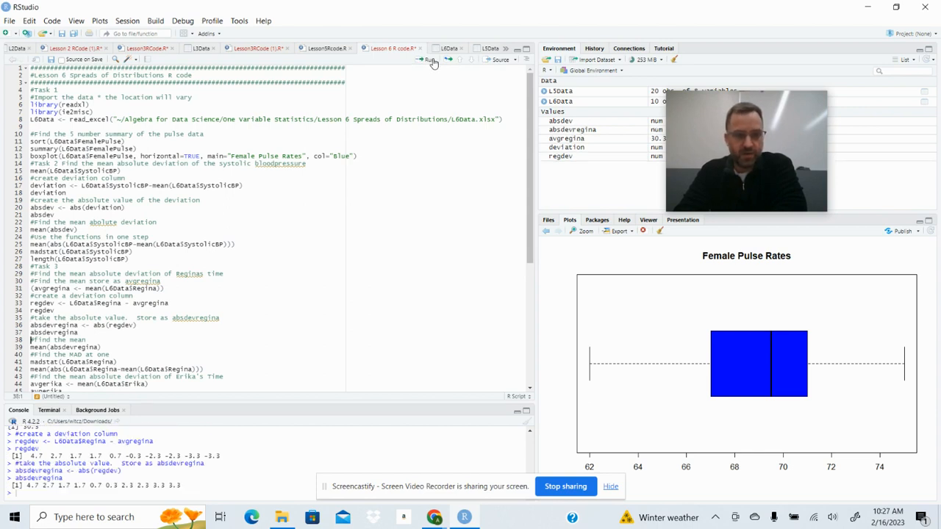
# Compute the mean absolute deviation of L6Data$Regina with mean(absdevregina) and with madstat.
pyautogui.click(431, 60)
pyautogui.click(431, 60)
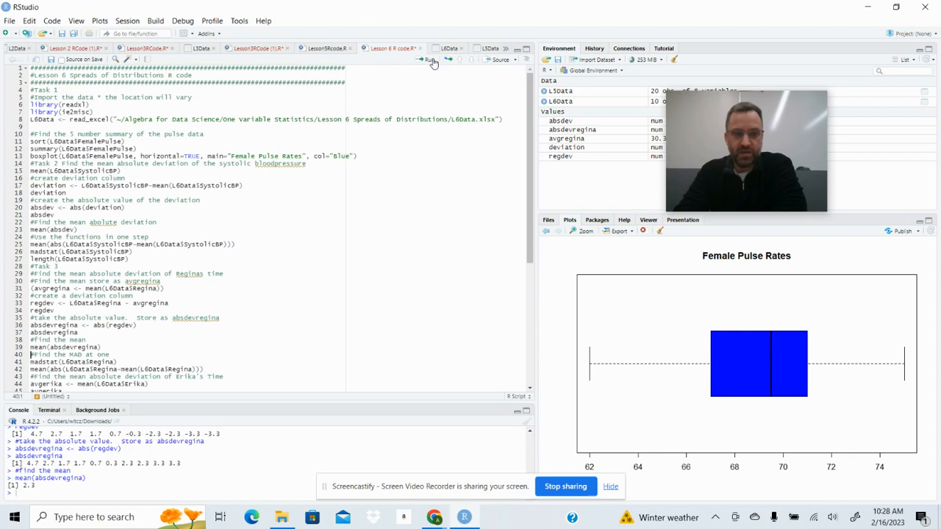
pyautogui.click(431, 59)
pyautogui.click(431, 60)
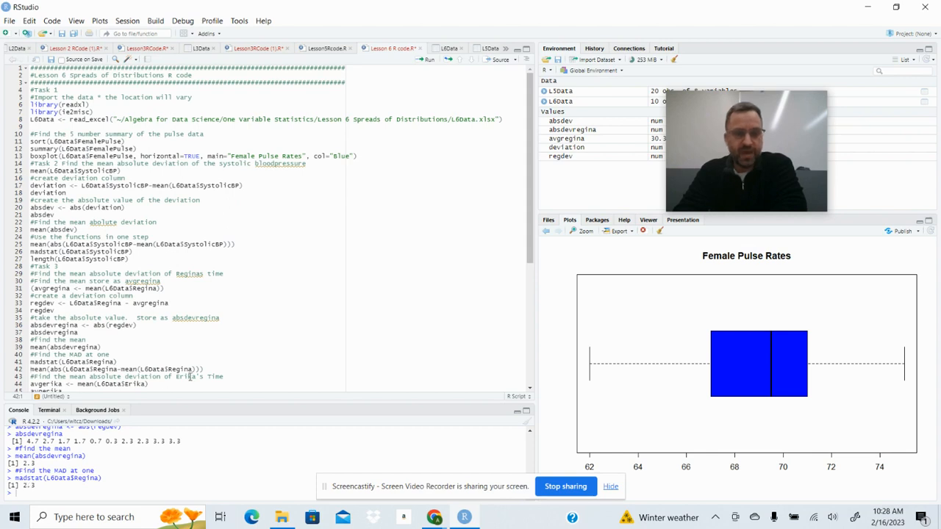
# Store the mean of L6Data$Erika as avgerika and print it.
pyautogui.click(152, 384)
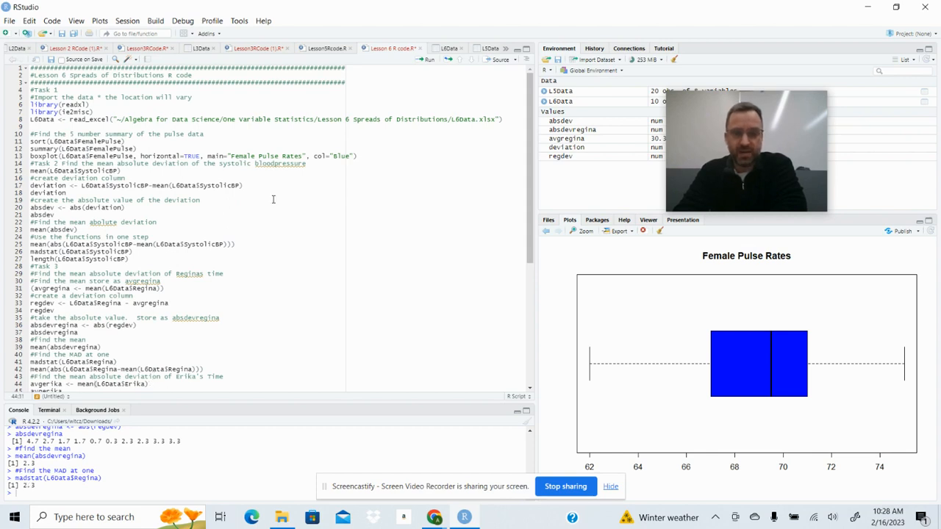
pyautogui.click(427, 61)
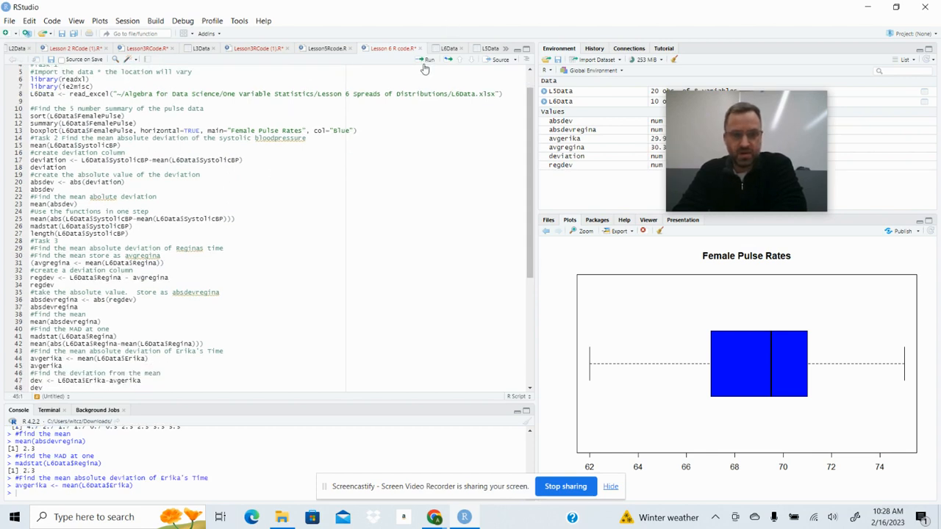
pyautogui.click(426, 62)
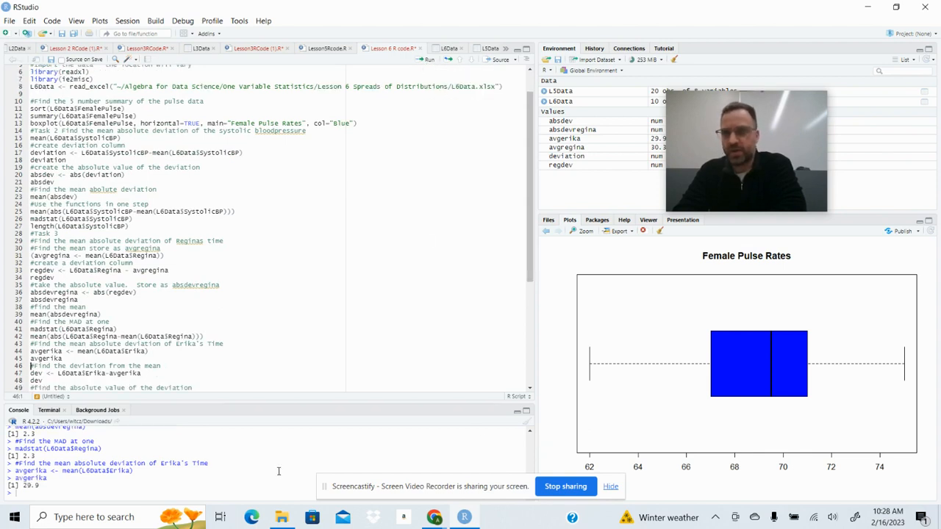
# Clear the library(ie2misc) line from the Task 3 code and run madstat(L6Data$Erika).
pyautogui.click(149, 374)
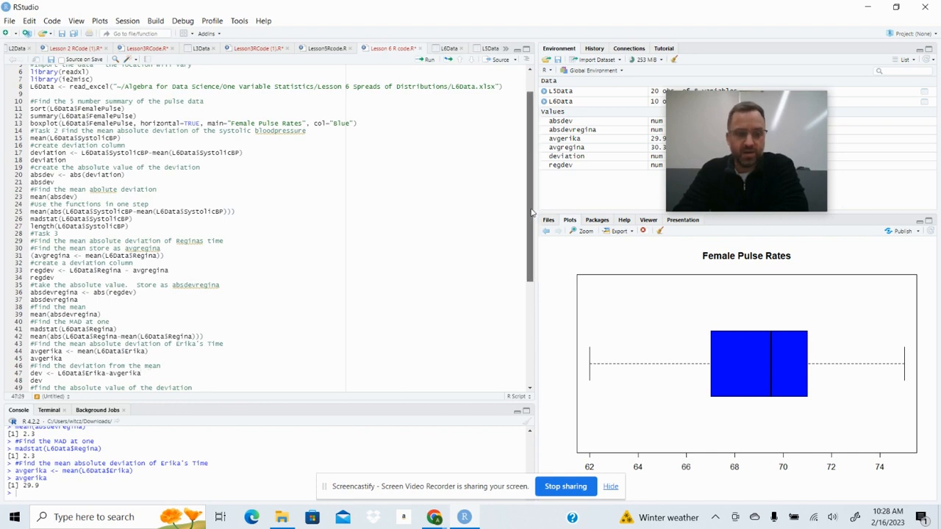
pyautogui.scroll(-3, 532, 212)
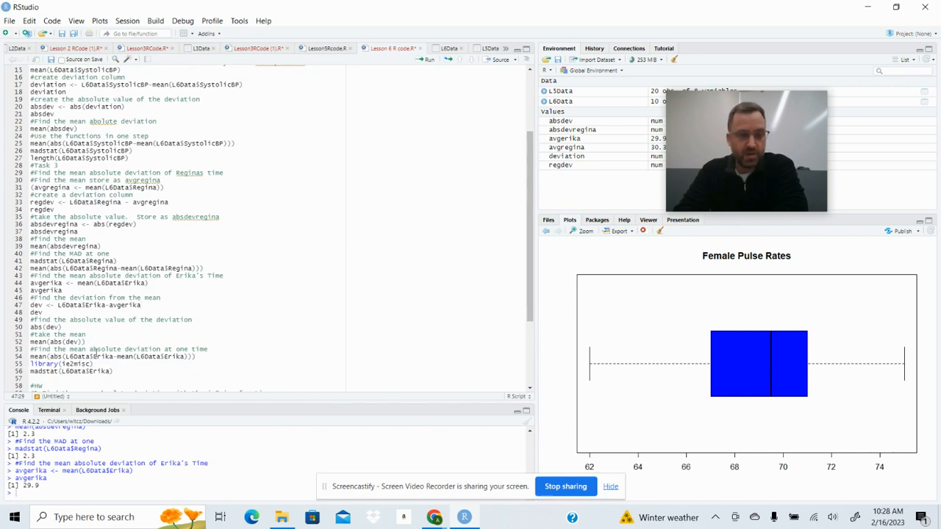
pyautogui.moveTo(30, 364)
pyautogui.mouseDown()
pyautogui.moveTo(55, 371)
pyautogui.moveTo(30, 367)
pyautogui.mouseUp()
pyautogui.press('BackSpace')
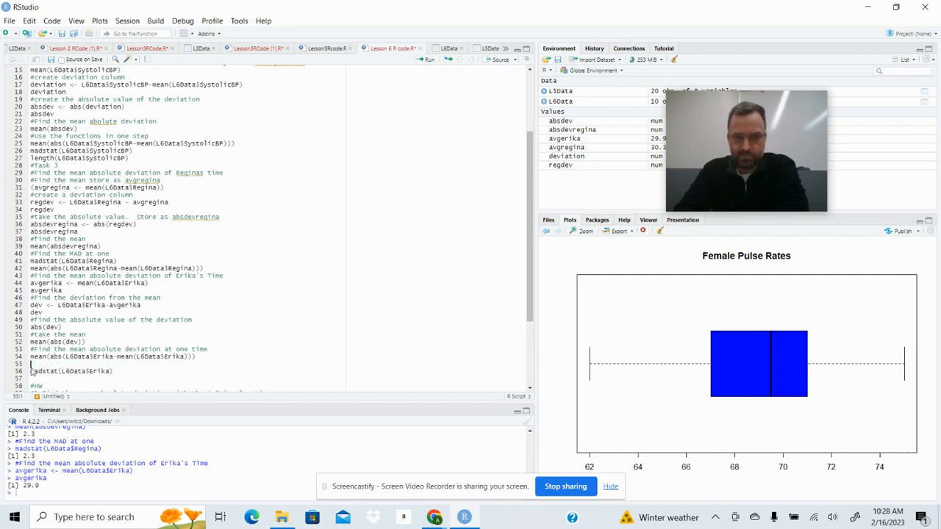
pyautogui.click(117, 373)
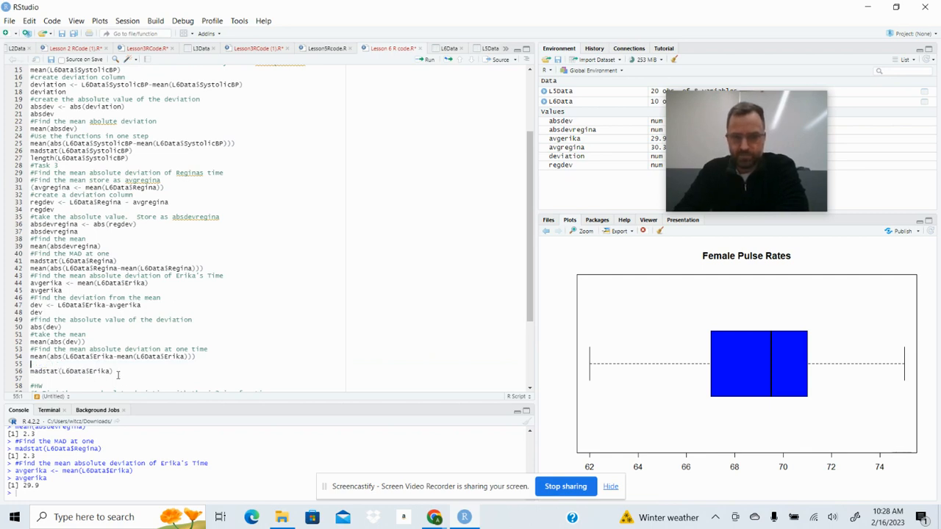
pyautogui.click(429, 61)
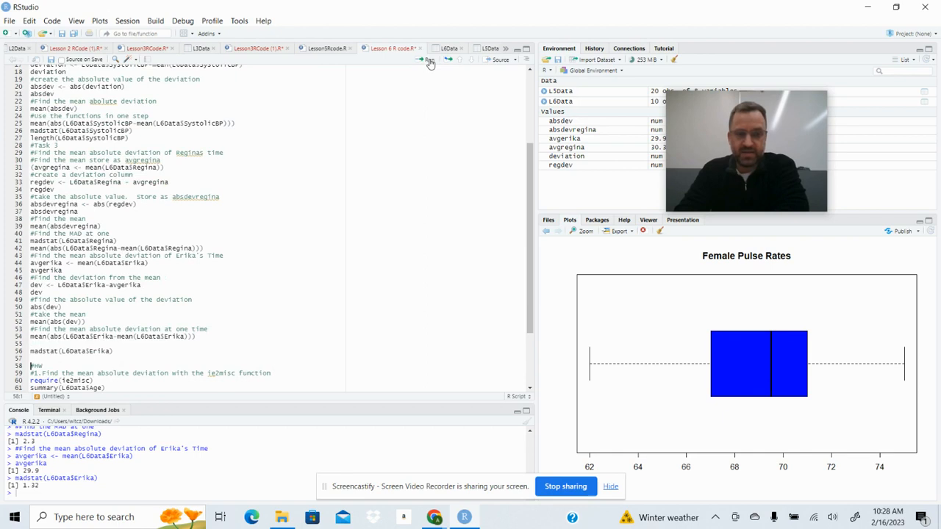